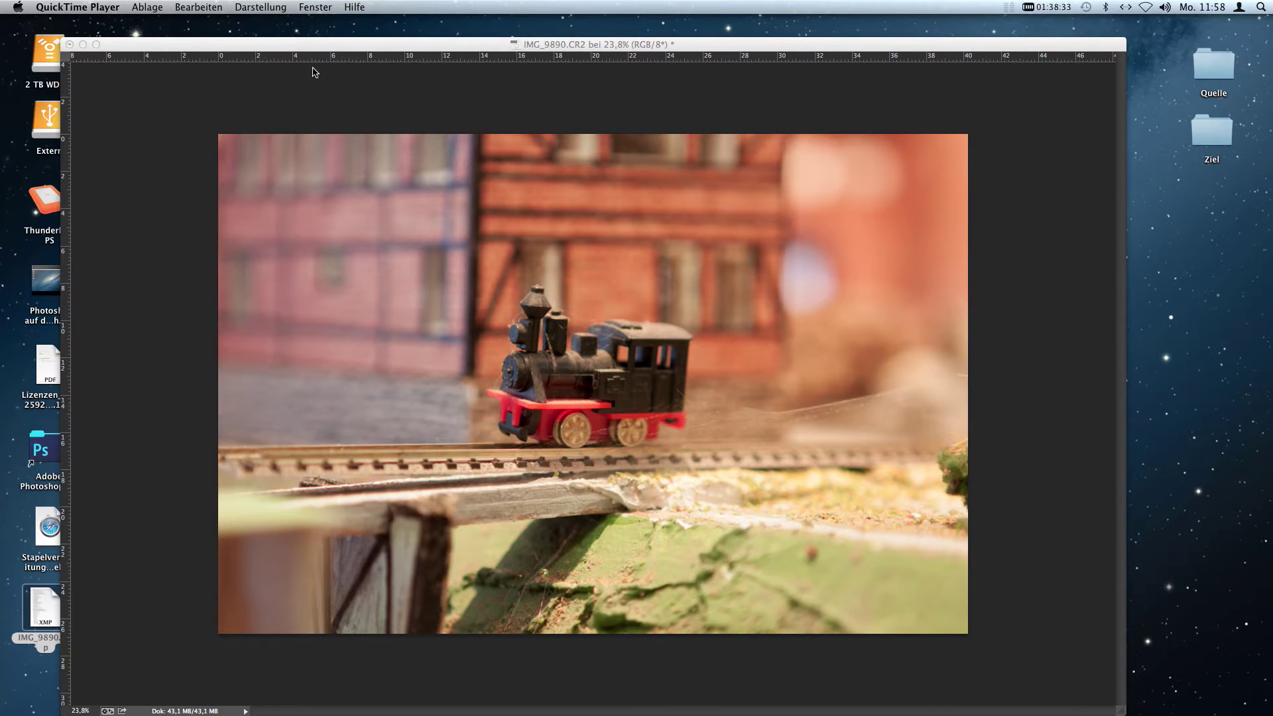
Activate Photoshop showing IMG_9890.CR2 with the Aktionen and Ebenen panels visible.
click(322, 47)
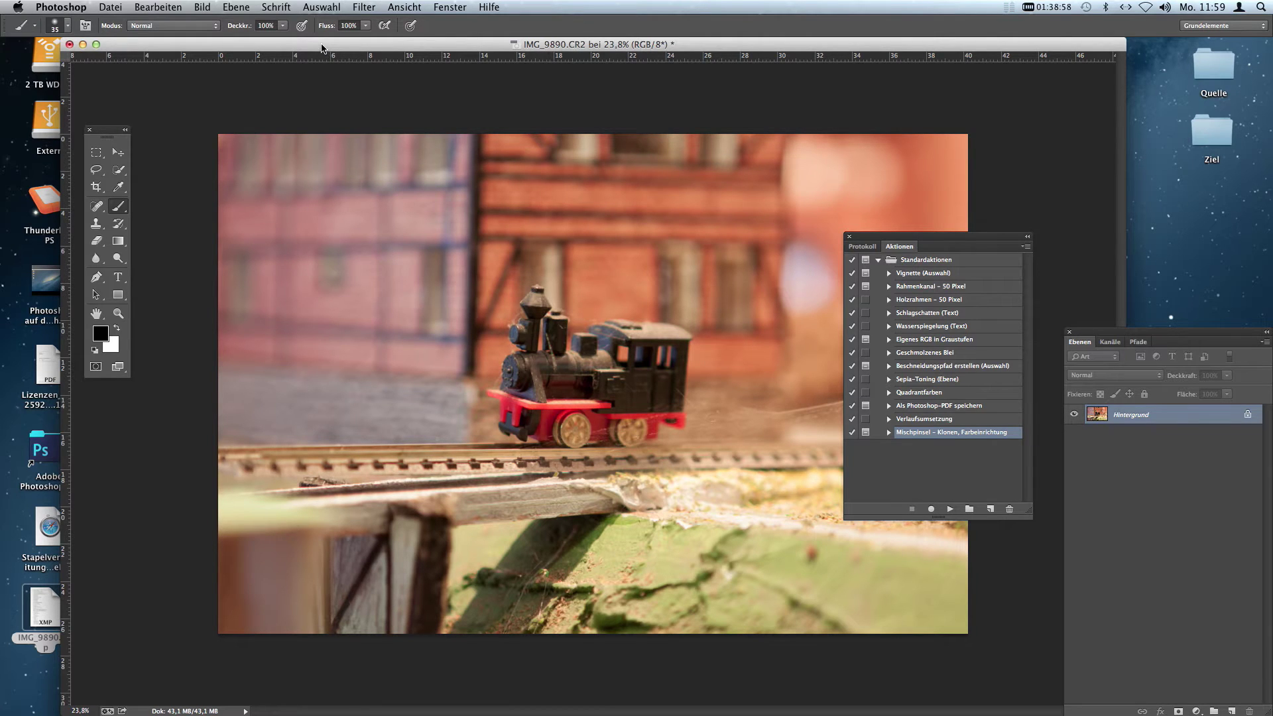
Nudge the document right and browse the Interface, Sync Settings and File Handling preferences.
drag(322, 49, 329, 49)
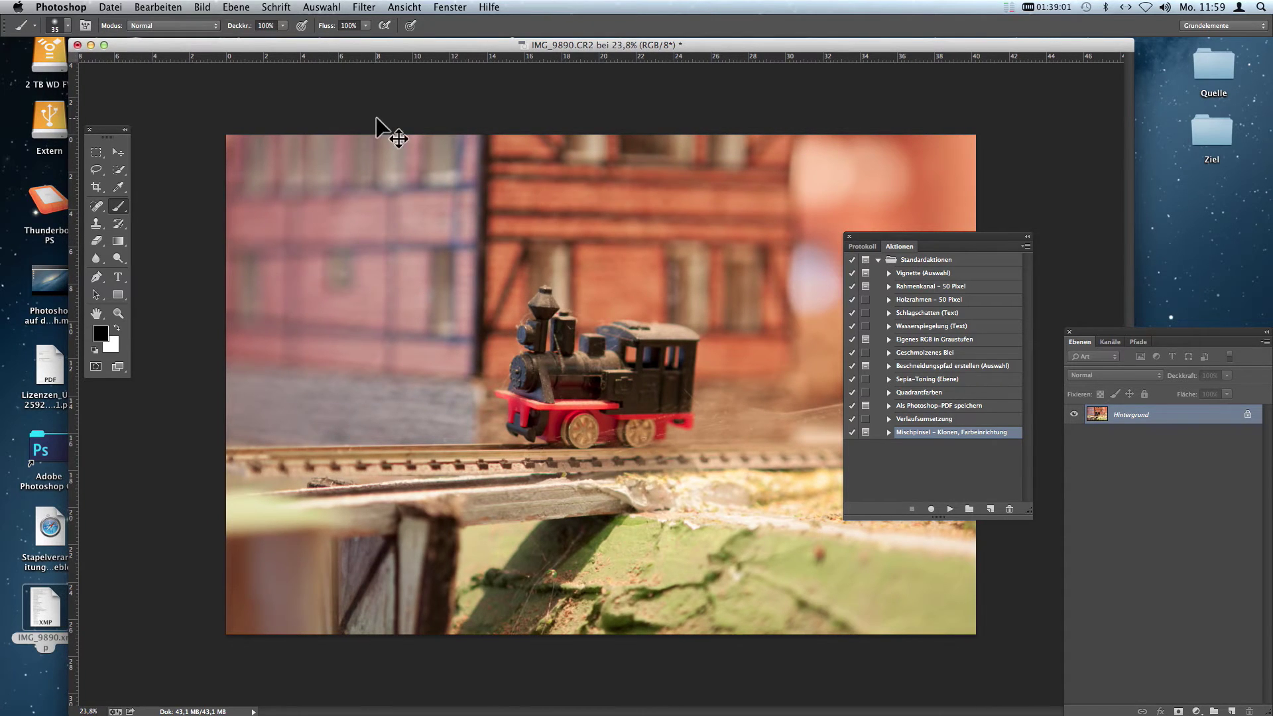
key(super+k)
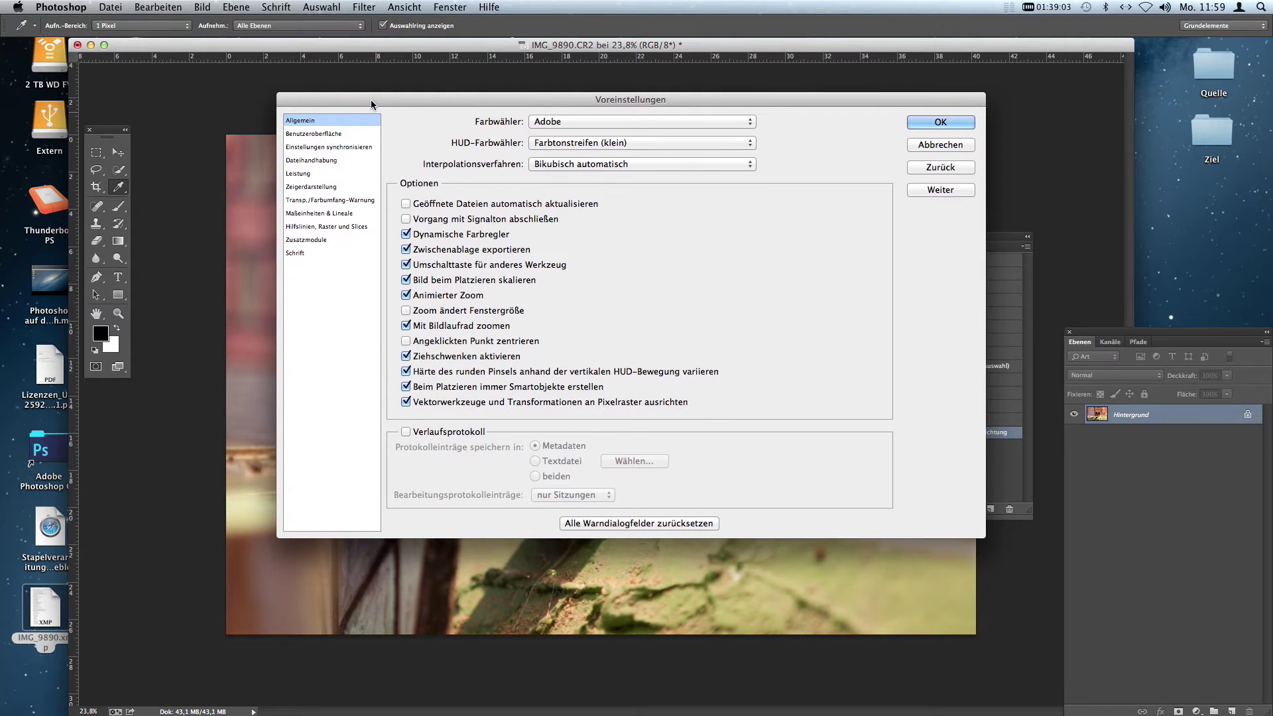
click(323, 134)
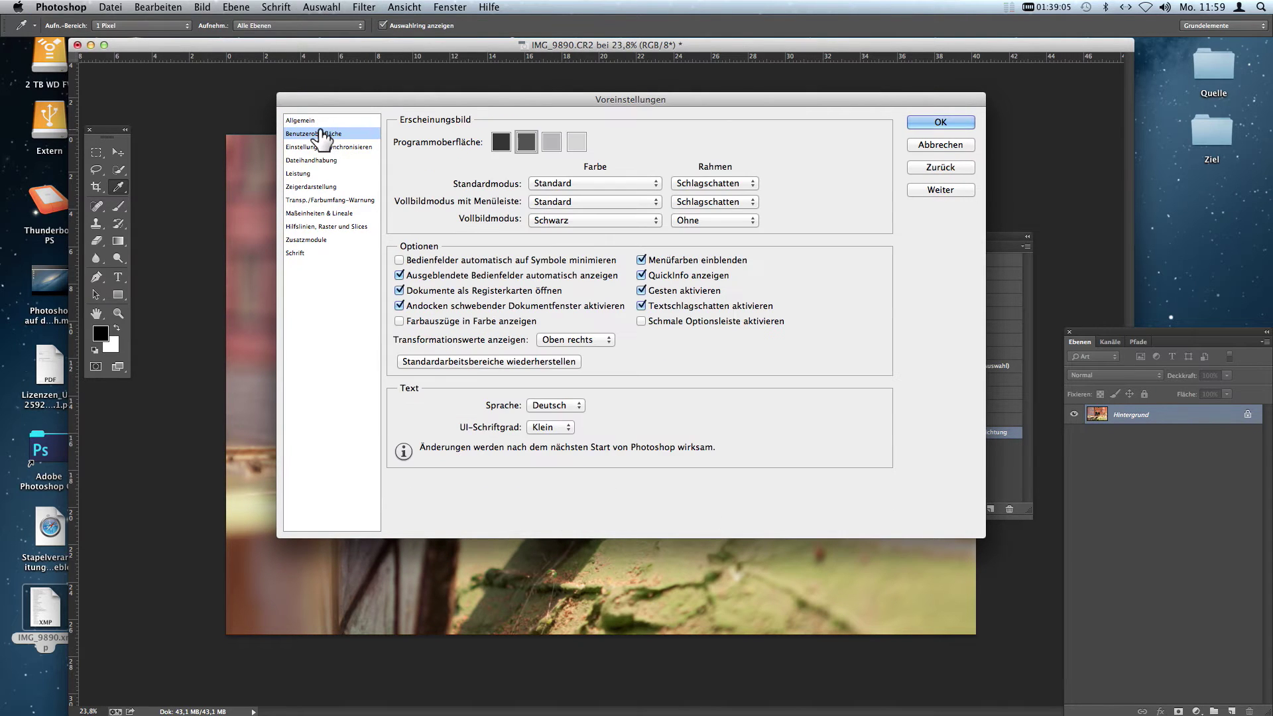
click(324, 147)
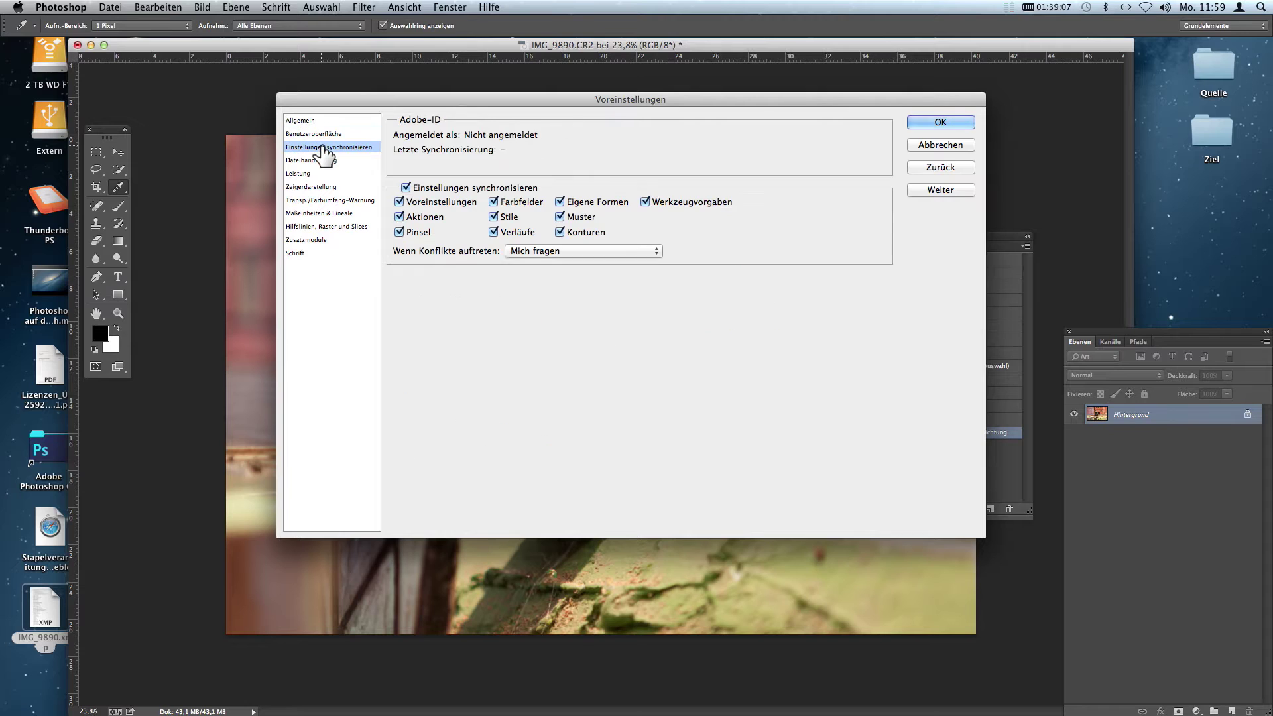
click(325, 161)
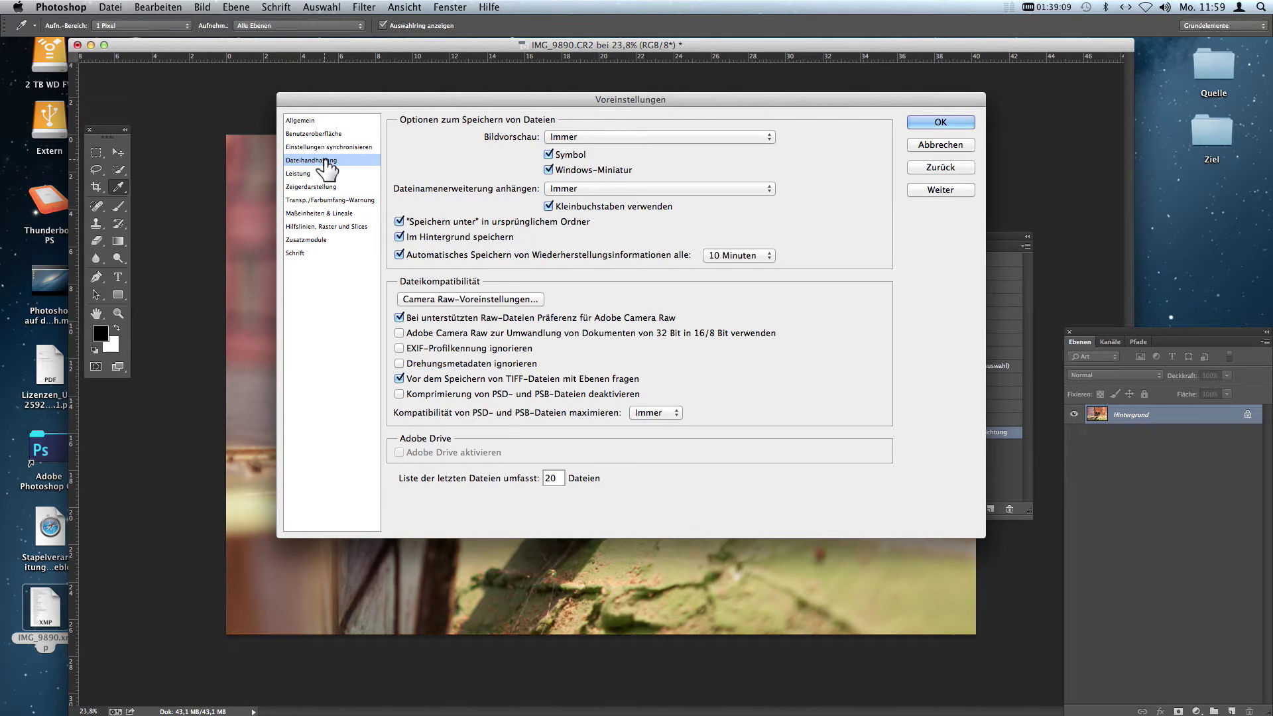
Keep Camera Raw JPEG and TIFF support disabled and close Preferences.
click(474, 300)
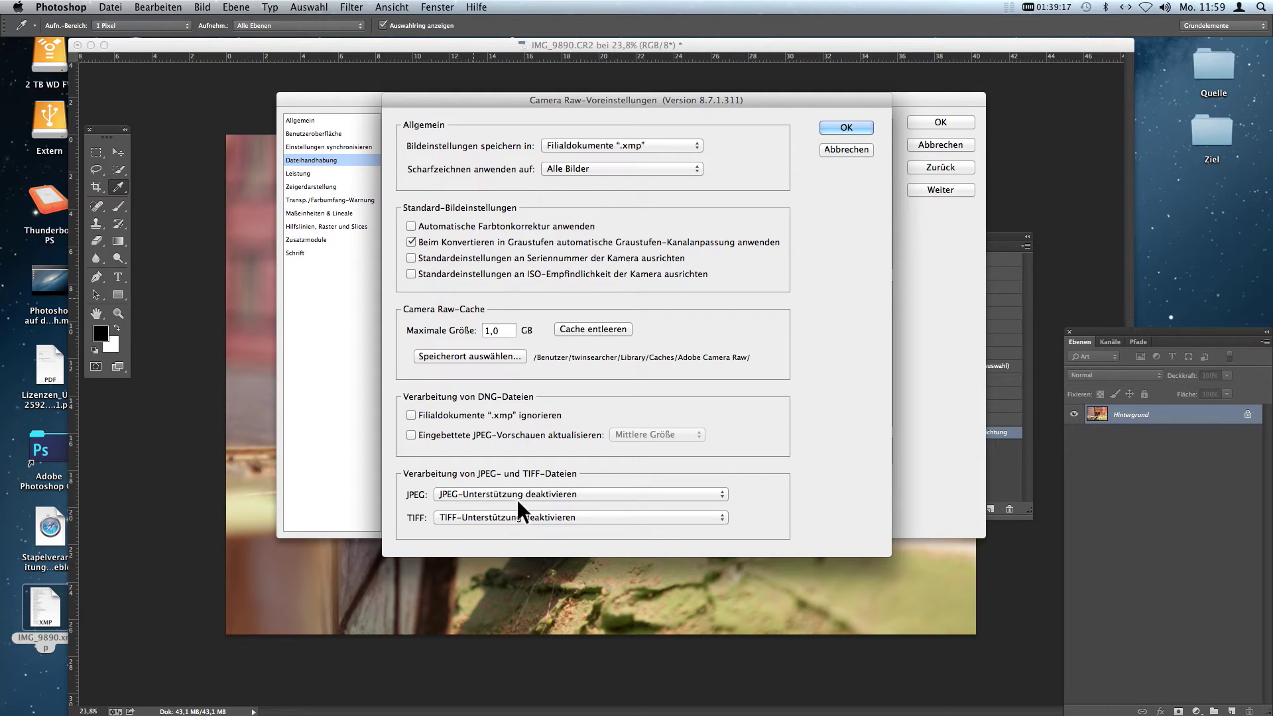
click(862, 126)
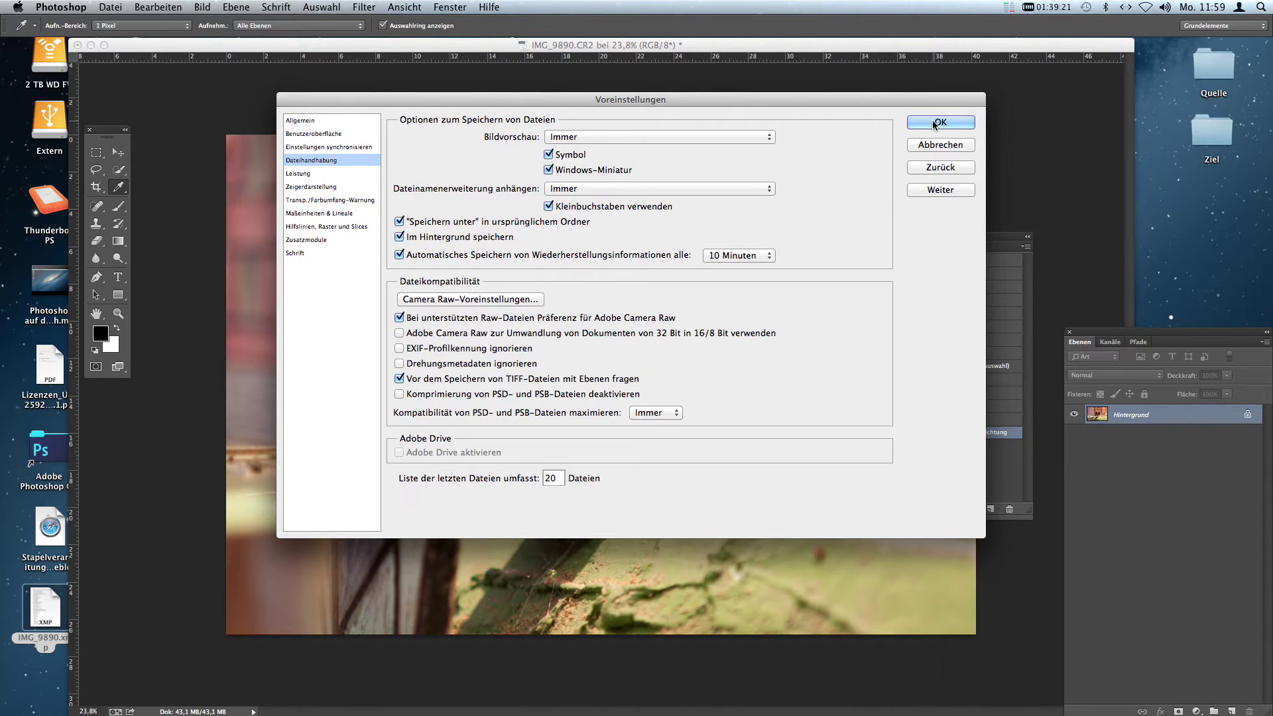
click(934, 123)
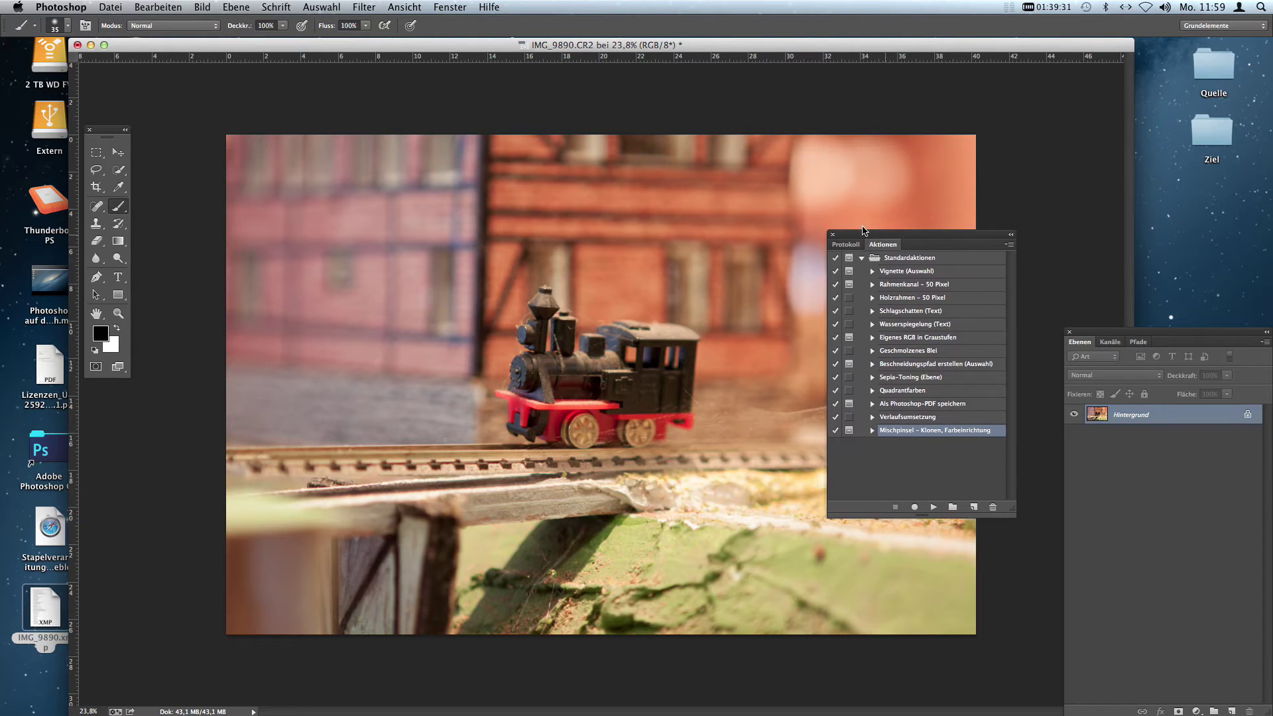
Move the Aktionen panel up and left, checking the Fenster menu's panel list.
drag(893, 247, 865, 229)
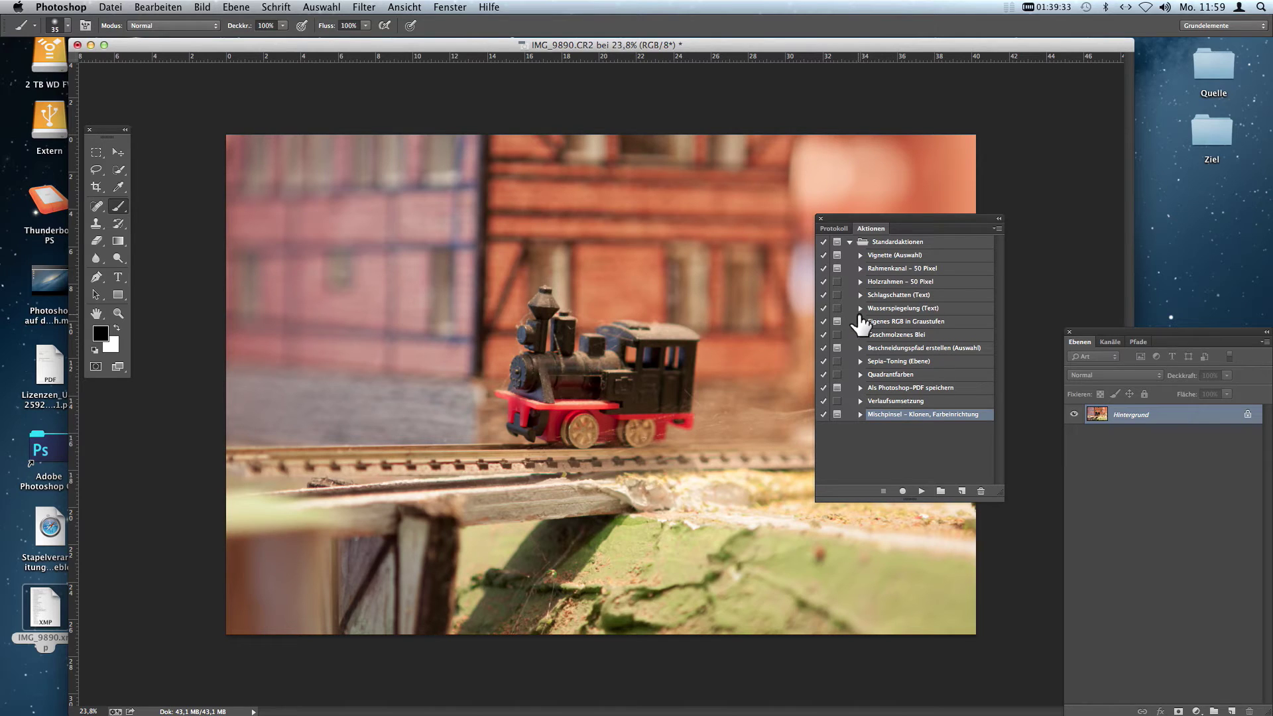
click(450, 7)
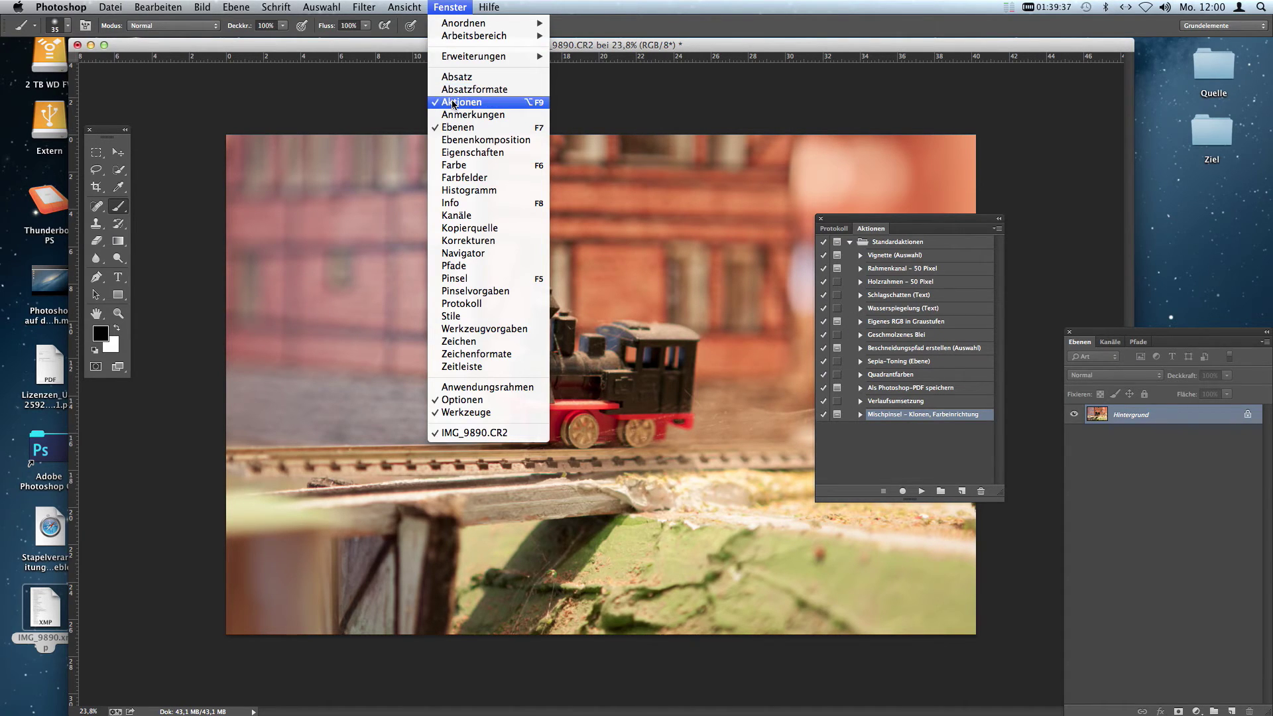
click(864, 177)
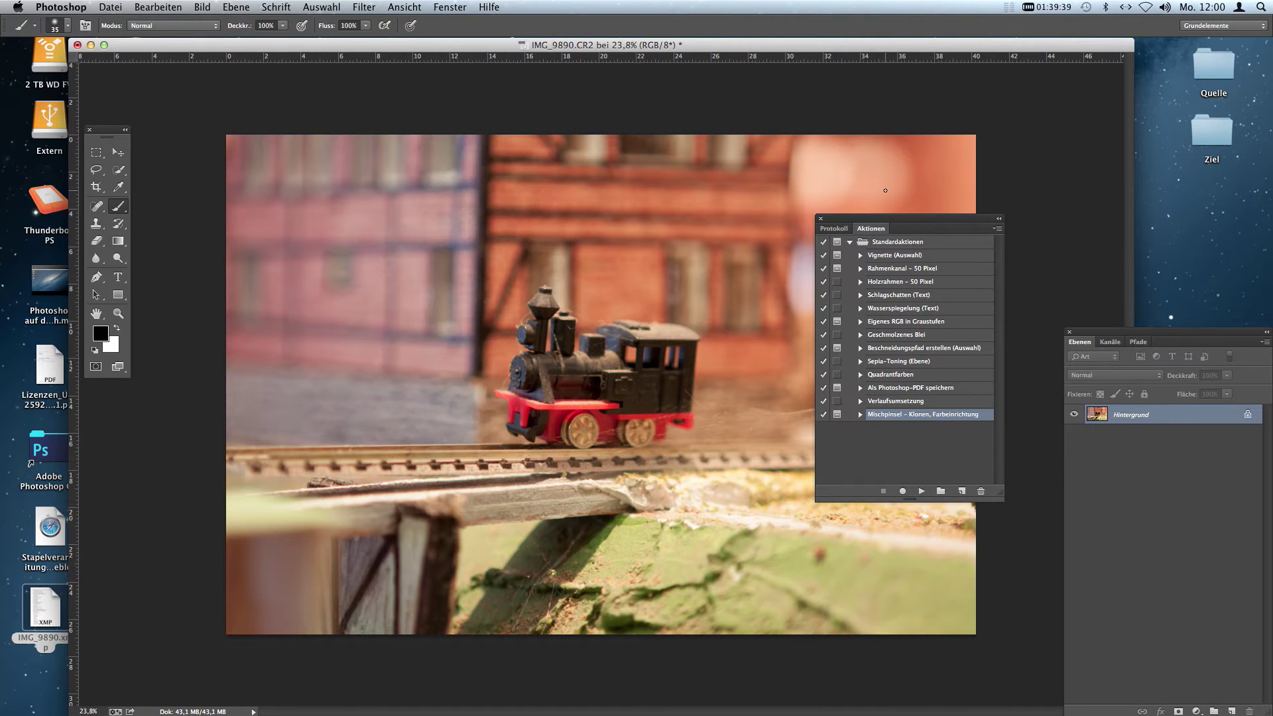
mouse_move(923, 219)
mouse_down()
mouse_move(891, 197)
mouse_move(950, 132)
mouse_up()
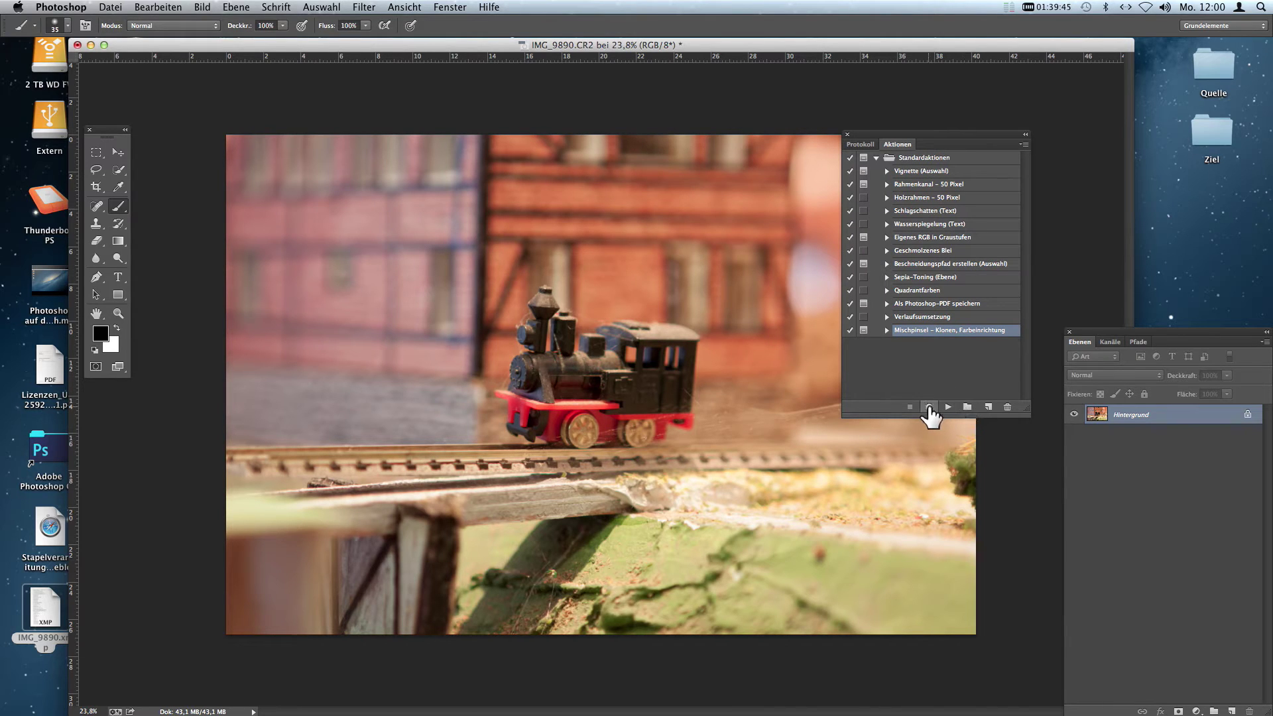
Start recording action NIK_Stapel and duplicate the background into Ebene 1 with Cmd+J.
click(989, 407)
text(NIK_Stapel)
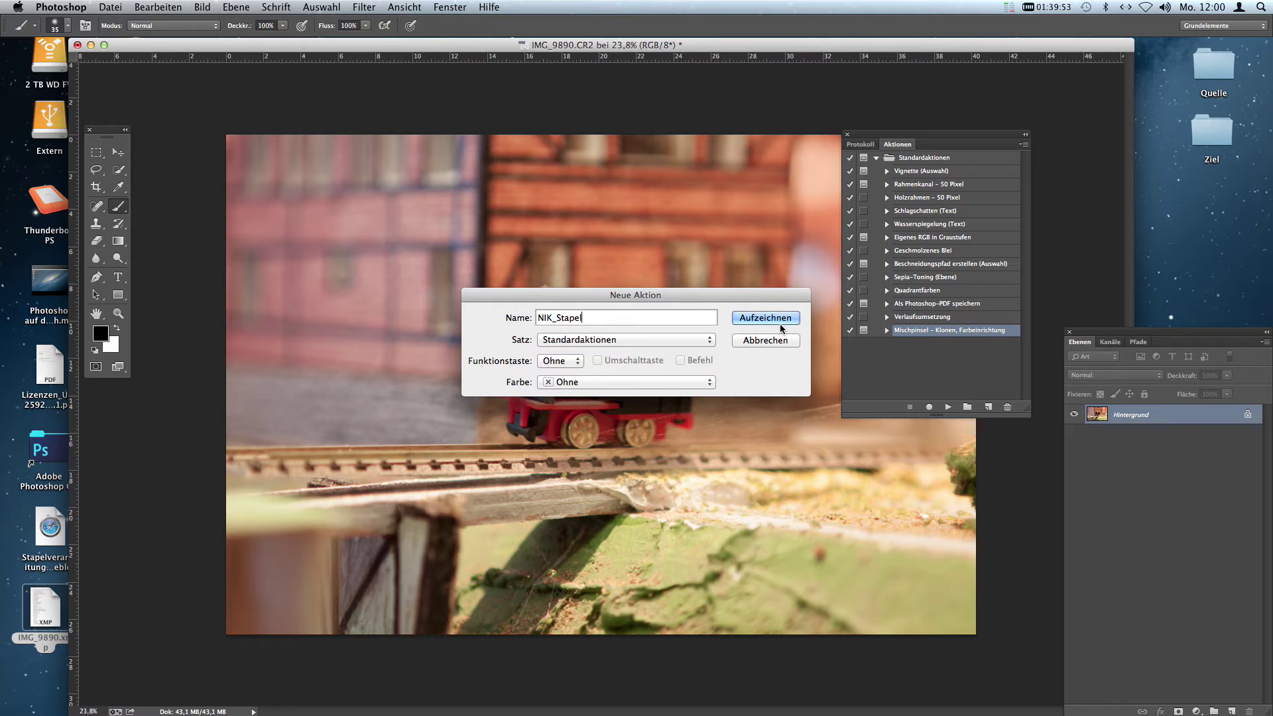
click(769, 318)
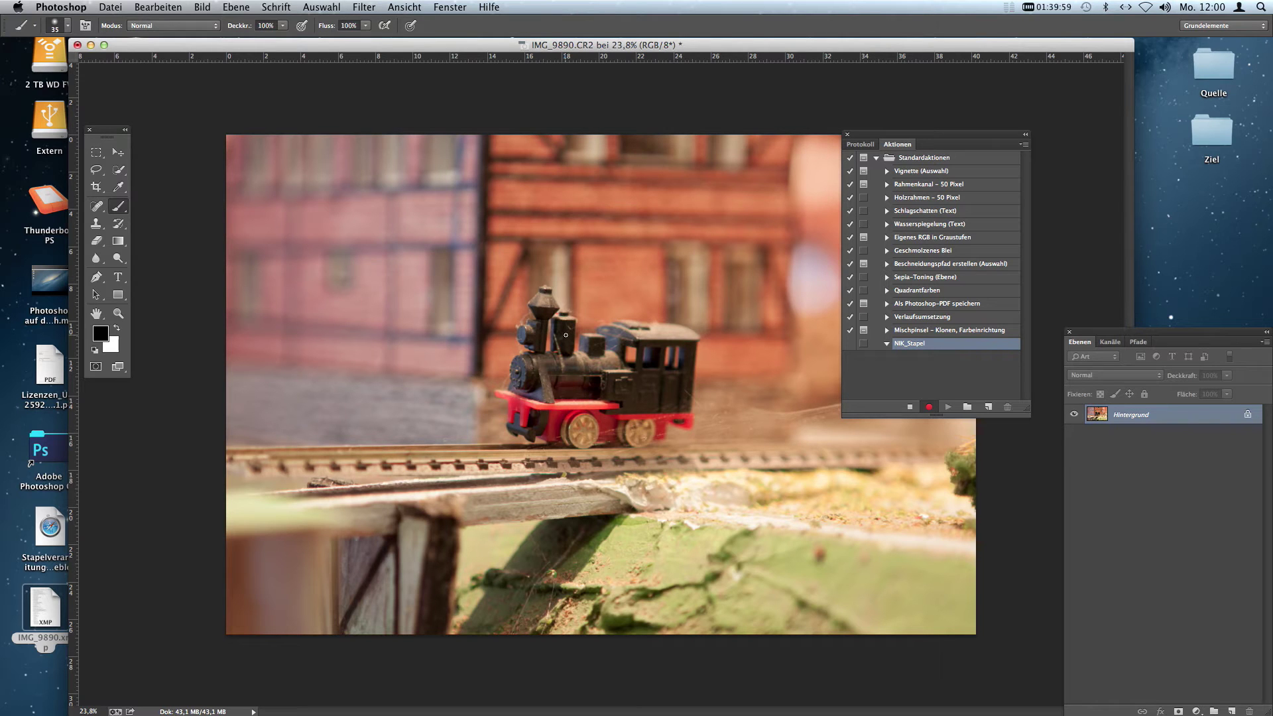
key(ctrl+j)
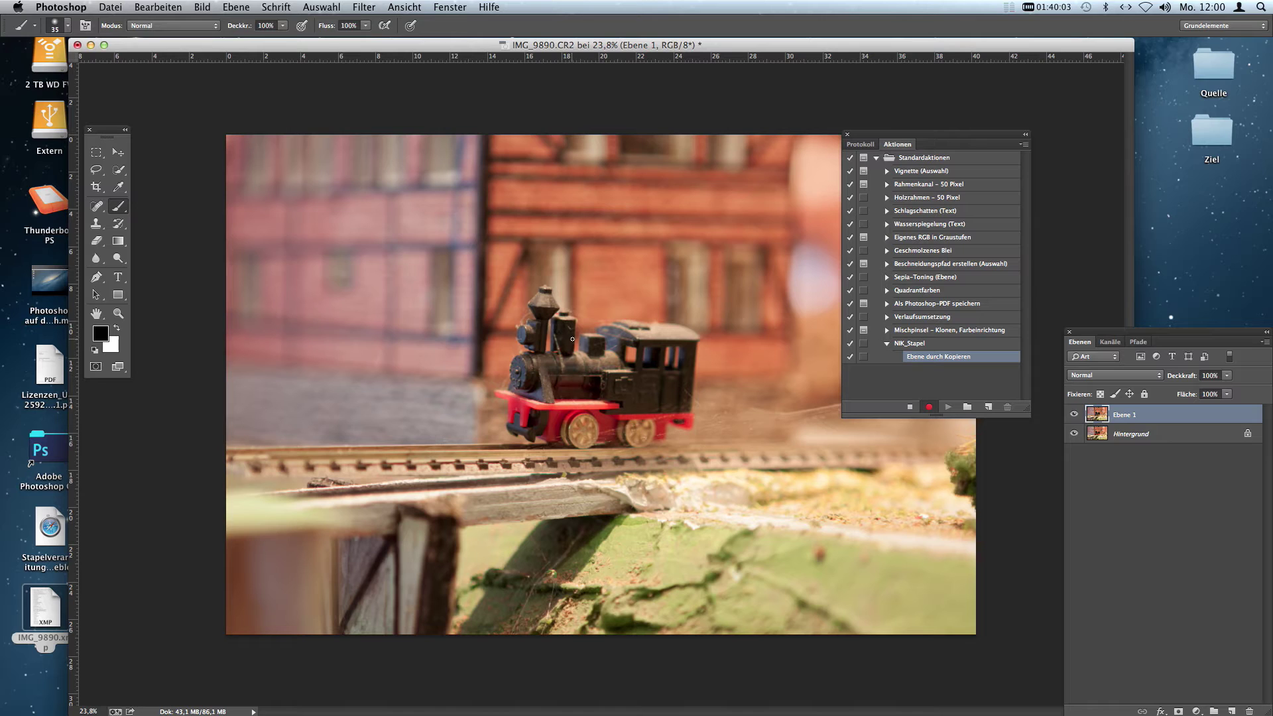
Apply Filter > Nik Collection > Color Efex Pro 4 to Ebene 1.
click(364, 7)
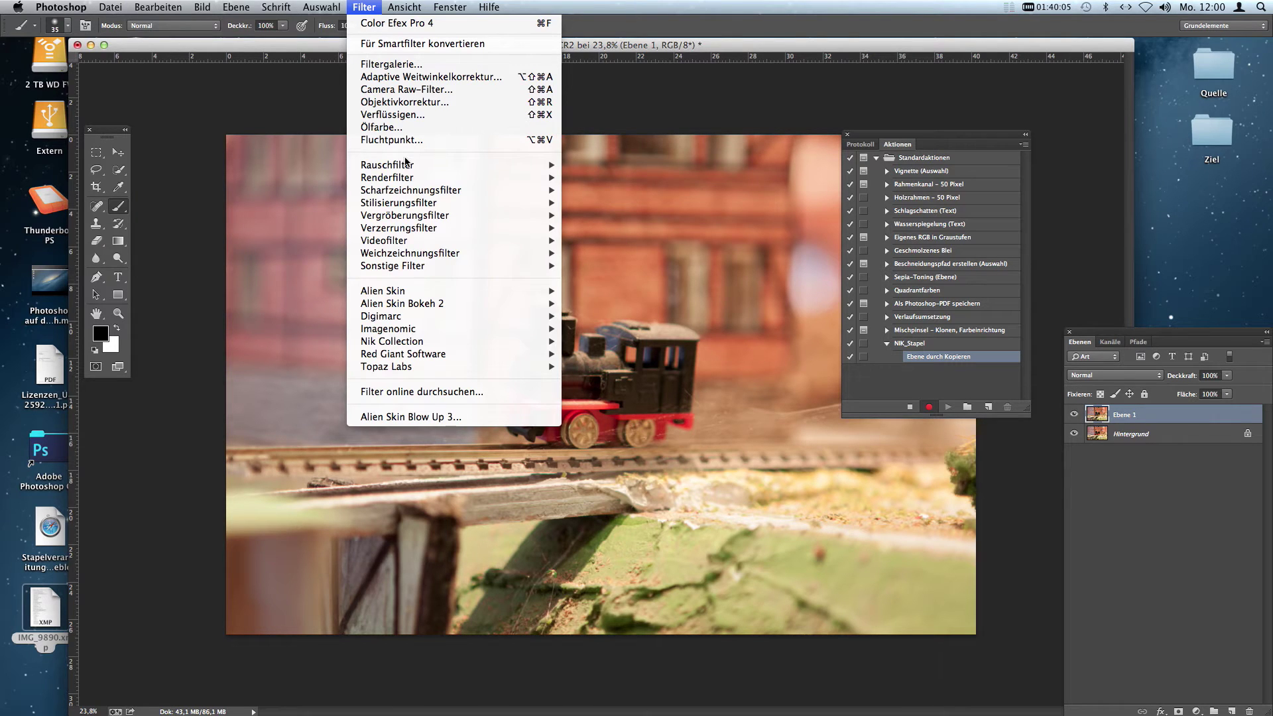
mouse_move(393, 341)
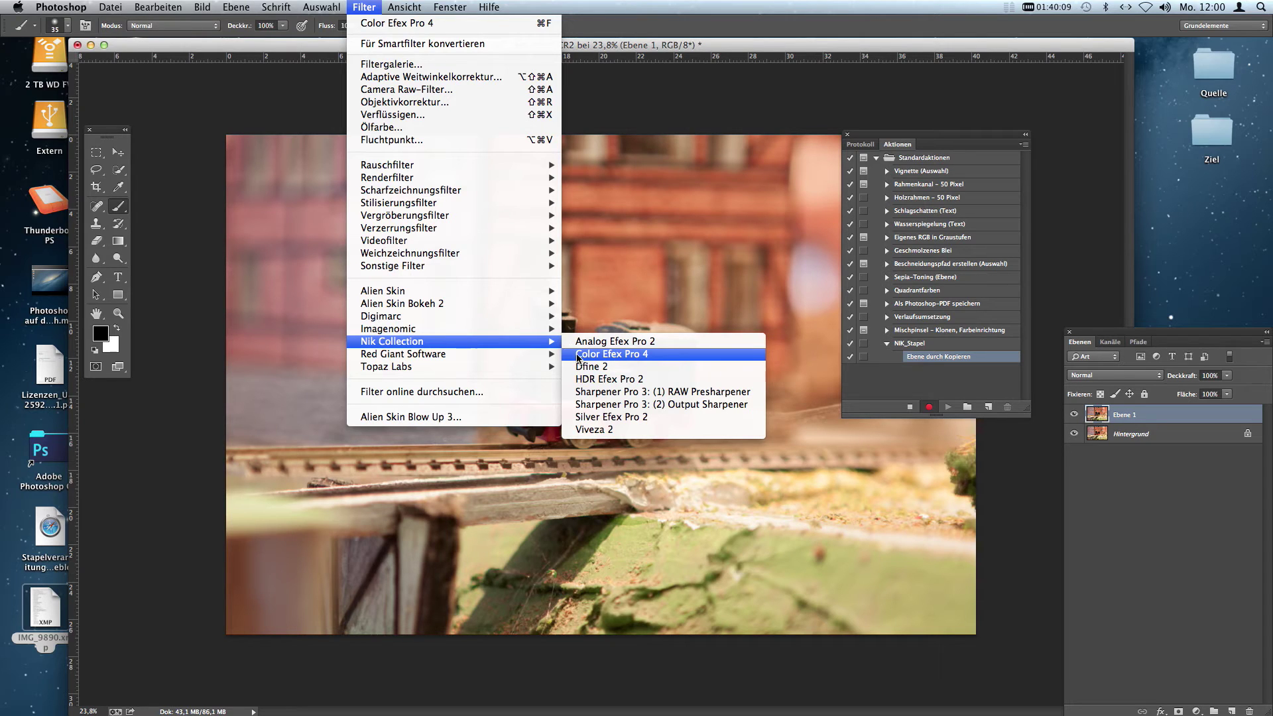
click(576, 356)
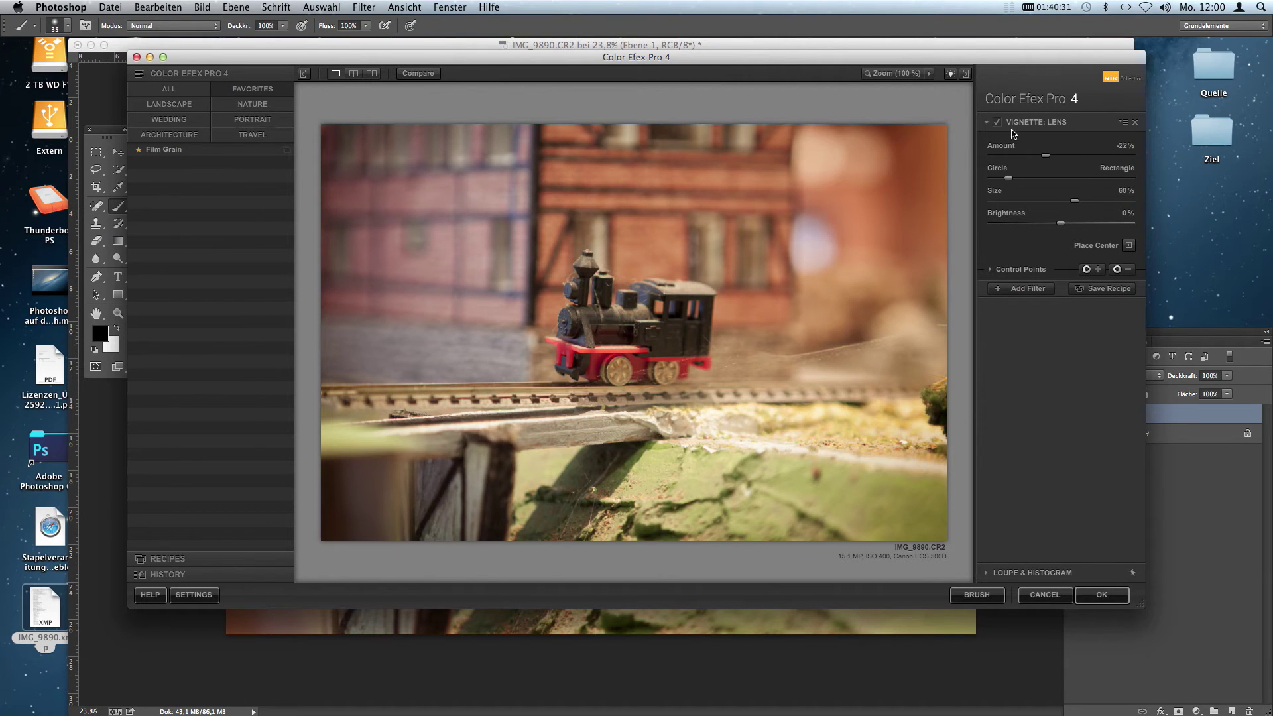
Star Vignette: Lens as a favourite, set its amount to -38%, and apply it.
click(186, 92)
scroll(224, 387, down, 3)
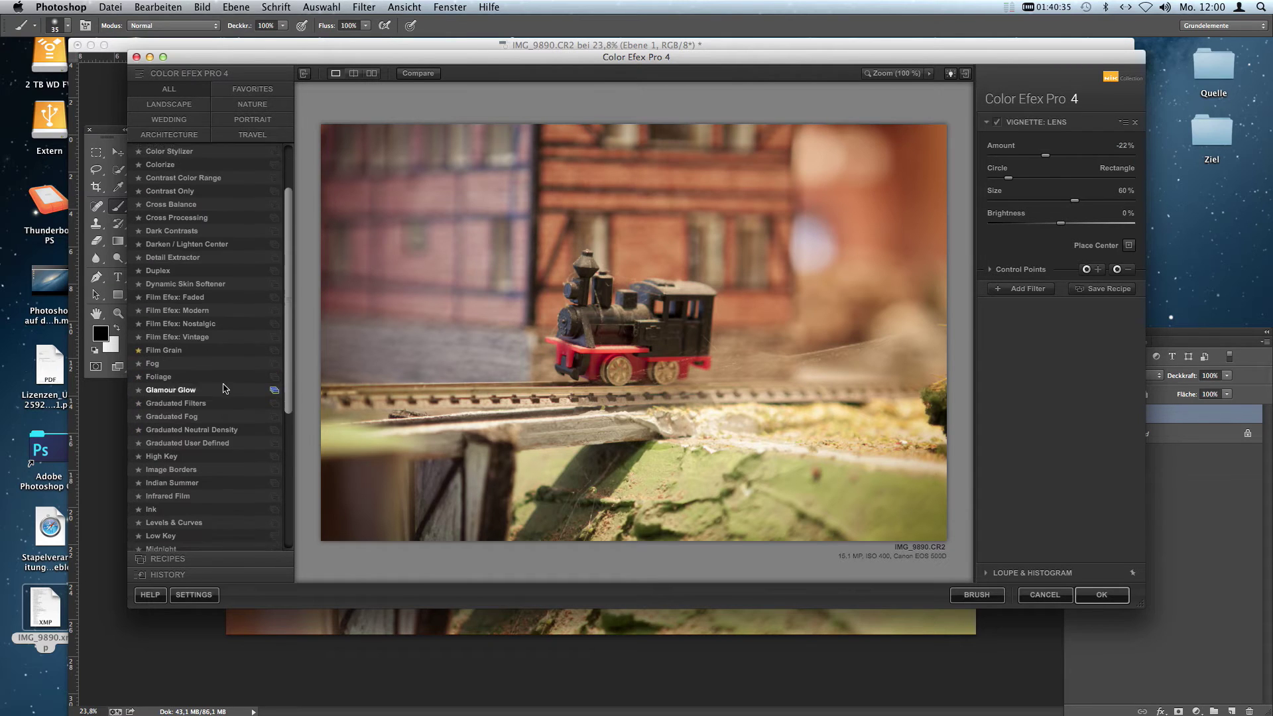
scroll(224, 388, down, 3)
scroll(224, 388, down, 3)
scroll(224, 388, down, 3)
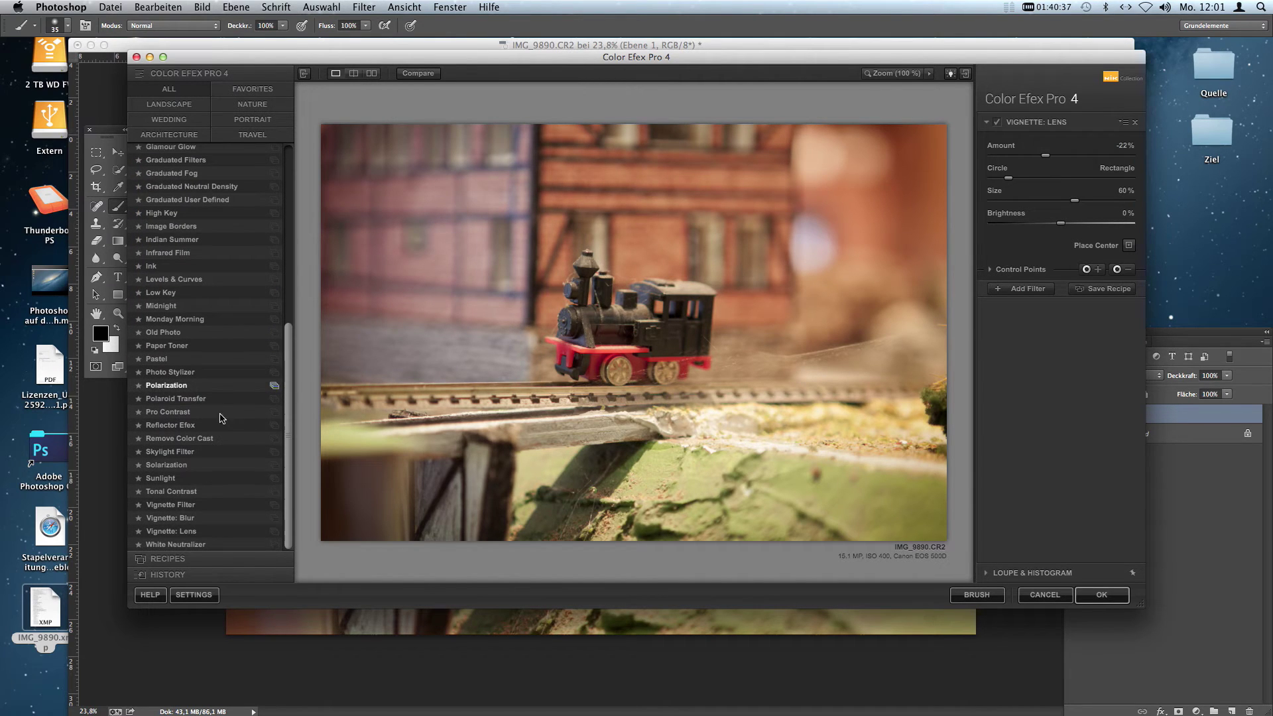
click(138, 532)
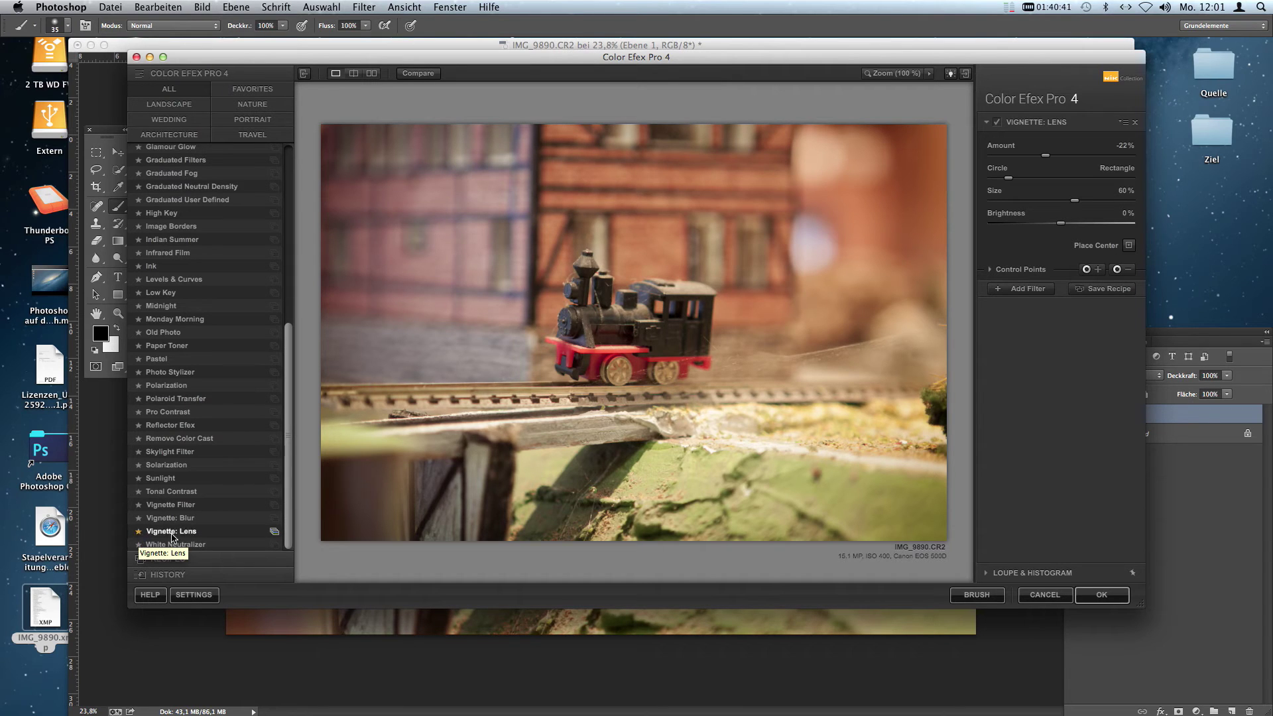
click(250, 92)
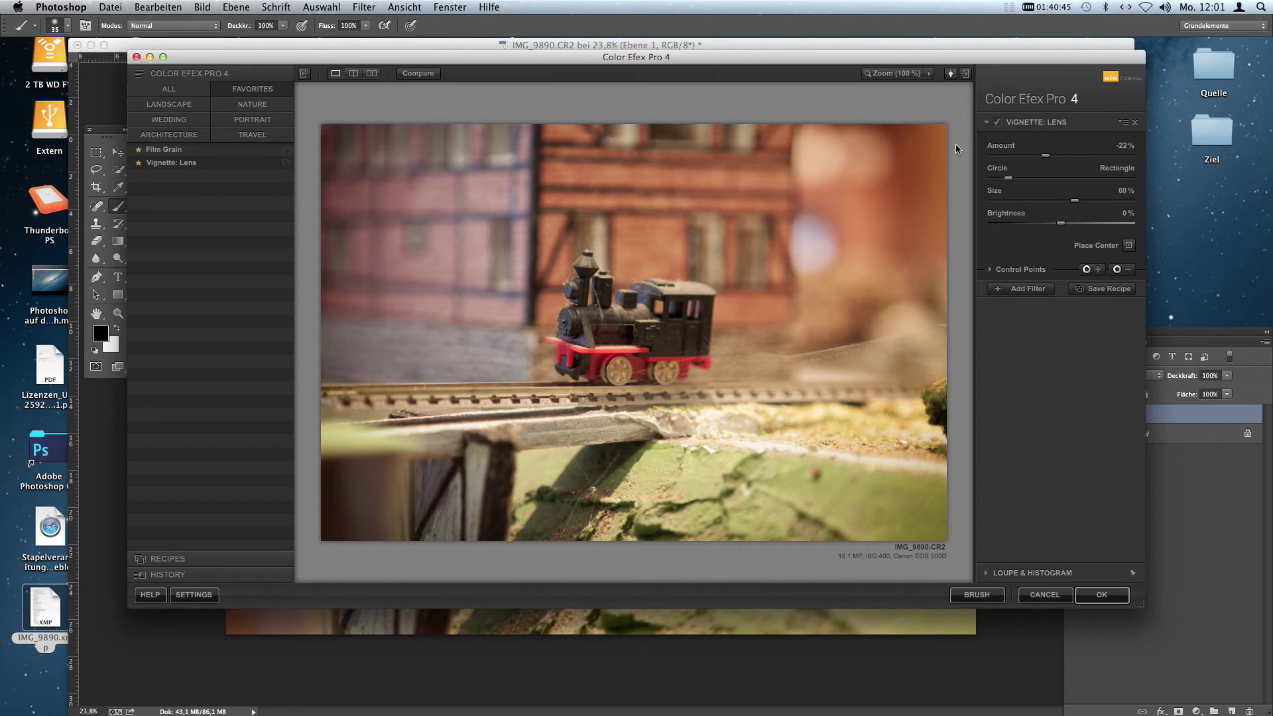
drag(1043, 156, 1034, 160)
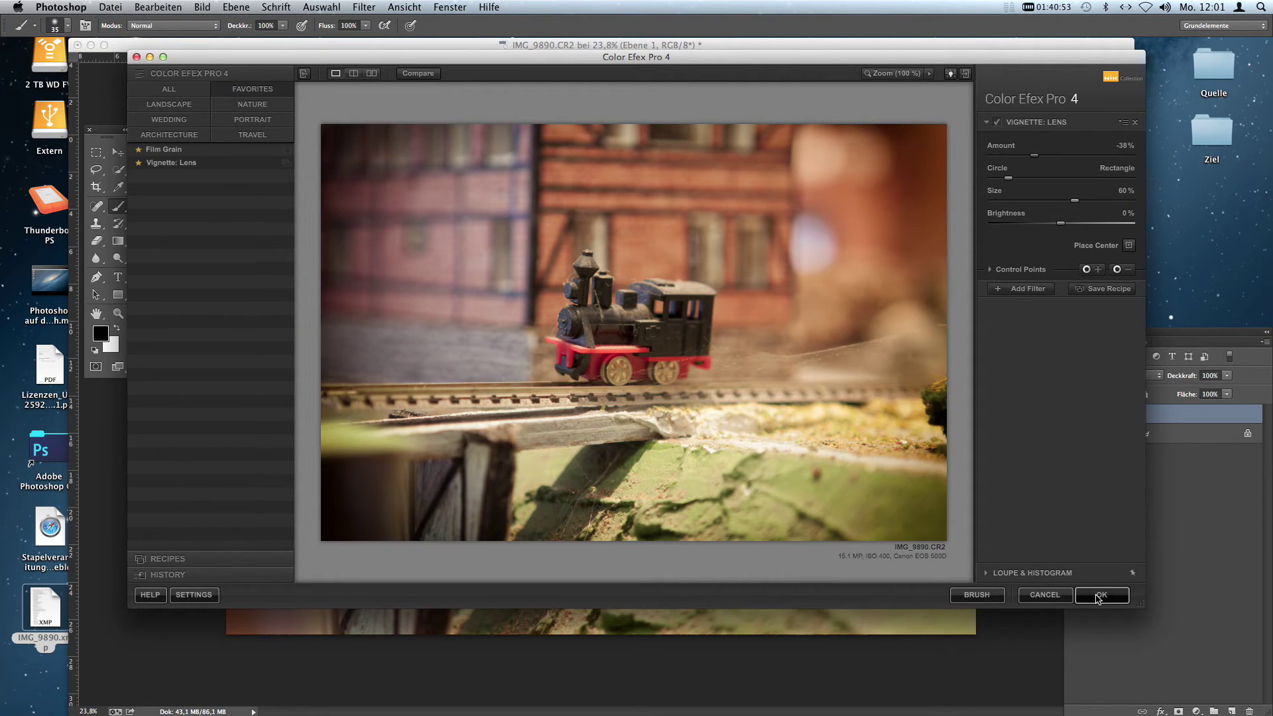
click(1098, 596)
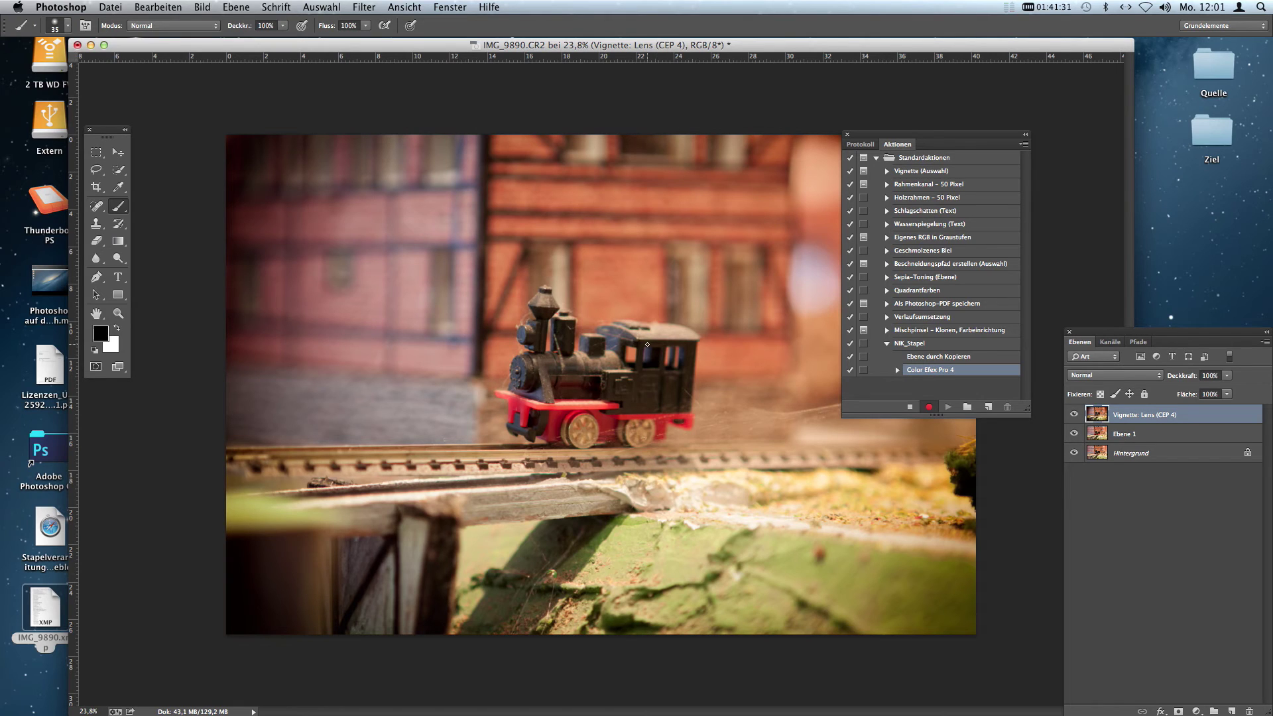
Save the image as IMG_9890.jpg in JPEG format at quality 12.
key(super+shift+s)
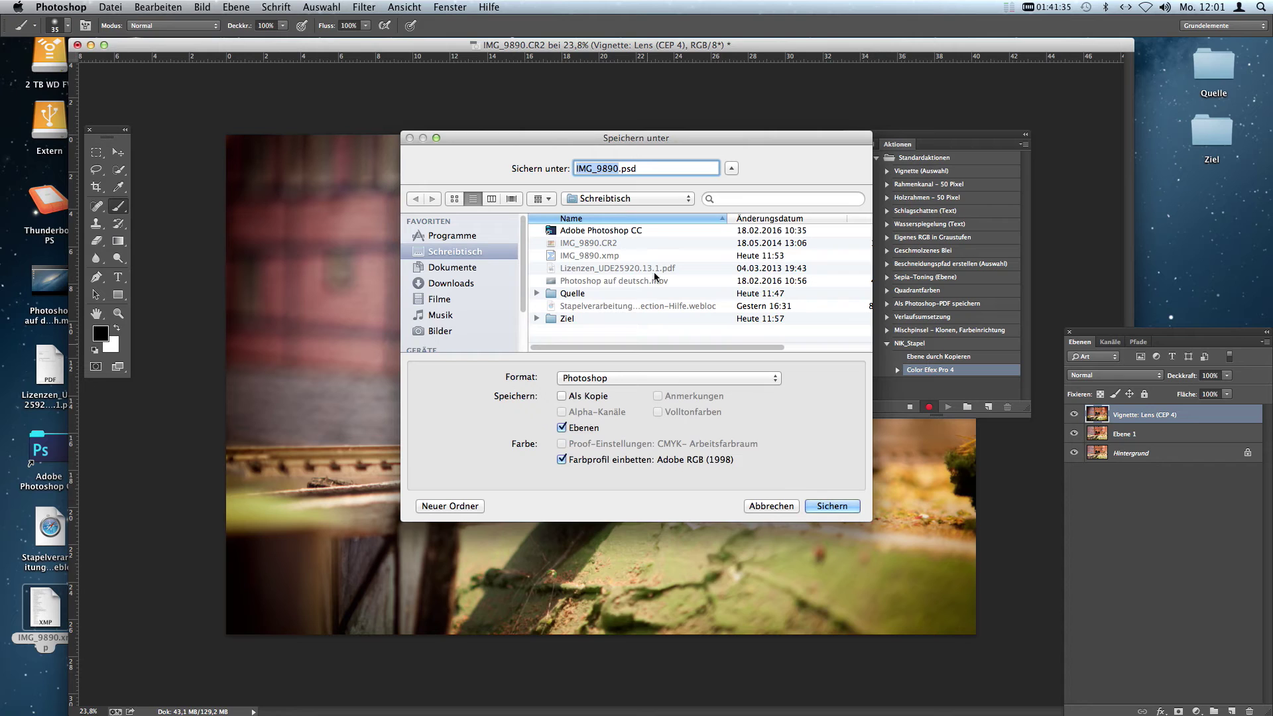
click(672, 383)
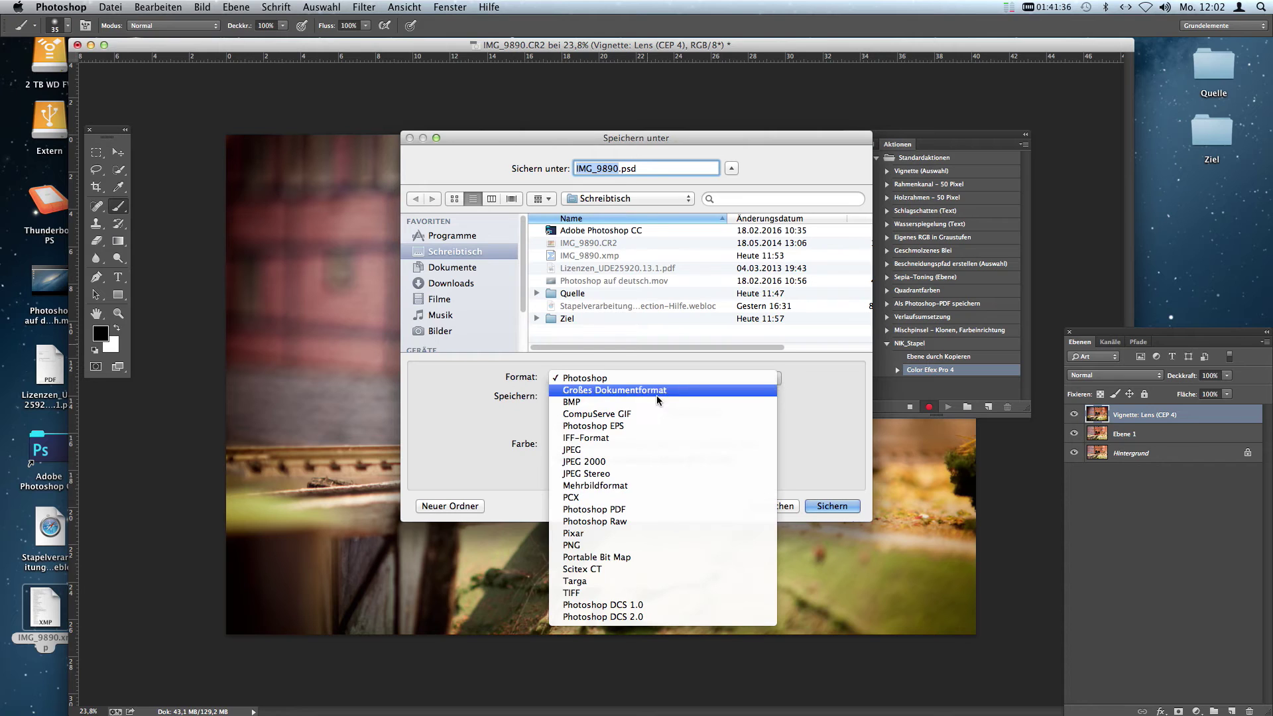
click(652, 457)
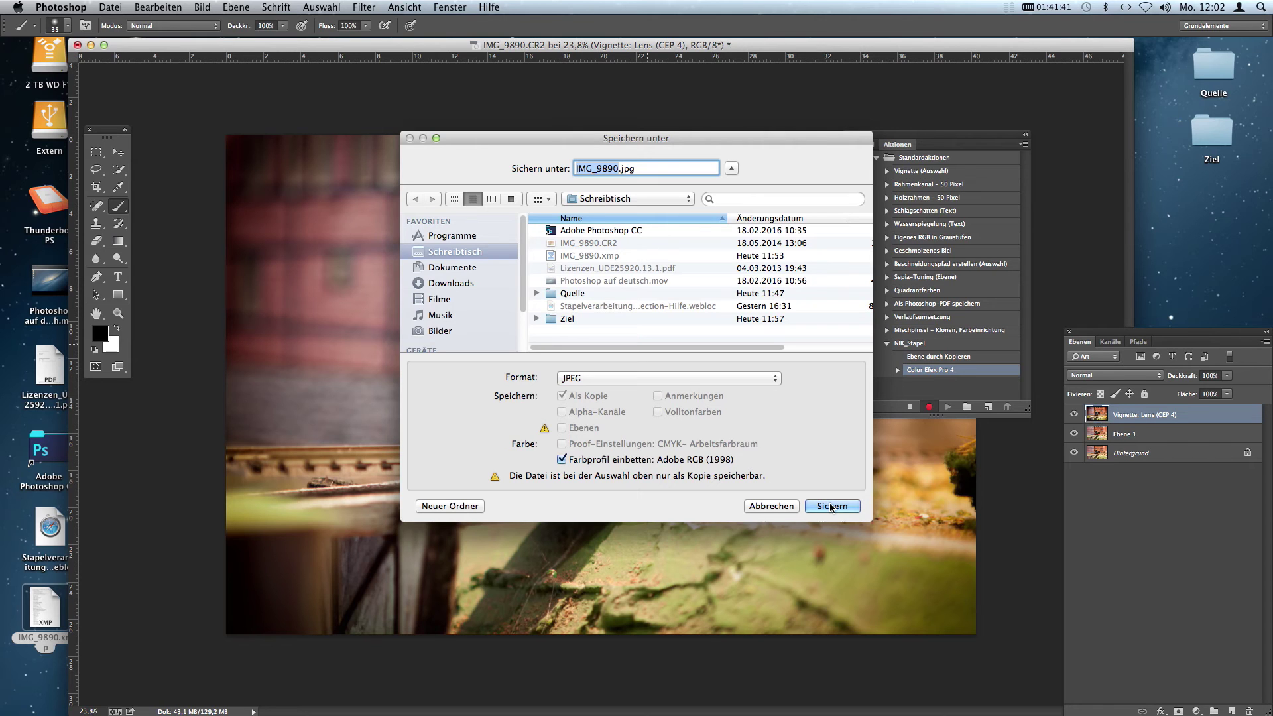
click(831, 506)
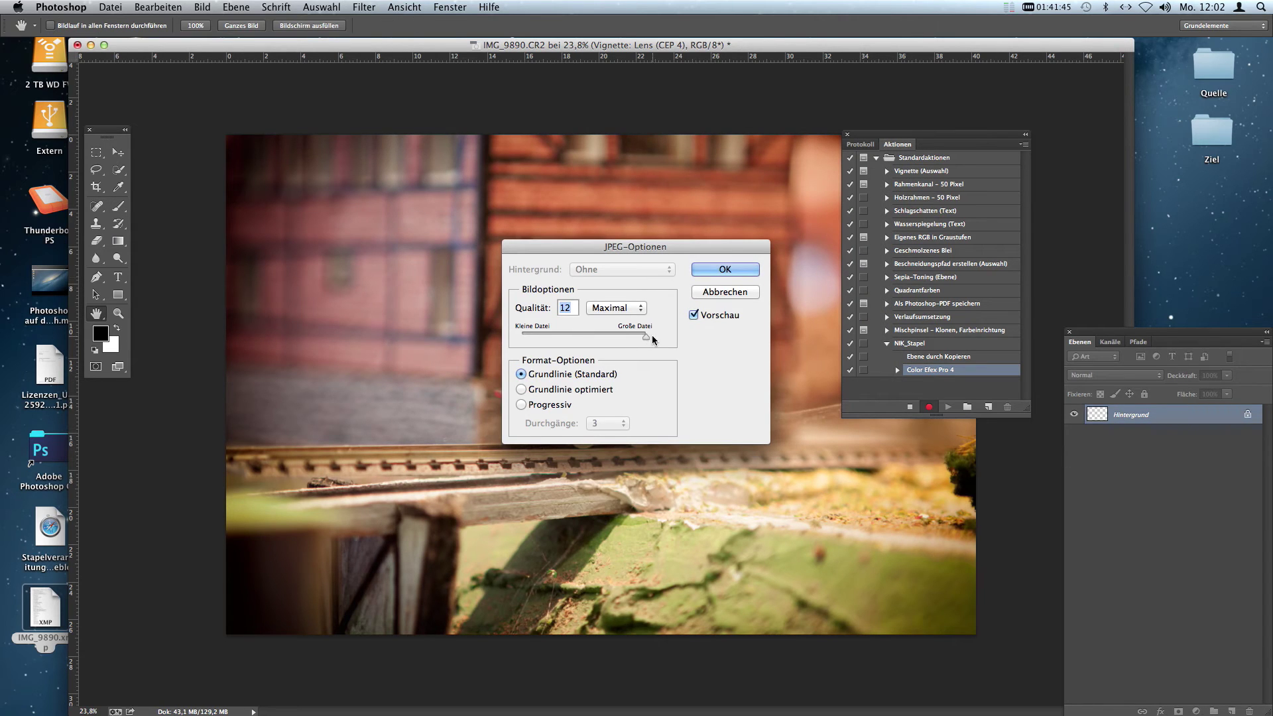
click(720, 273)
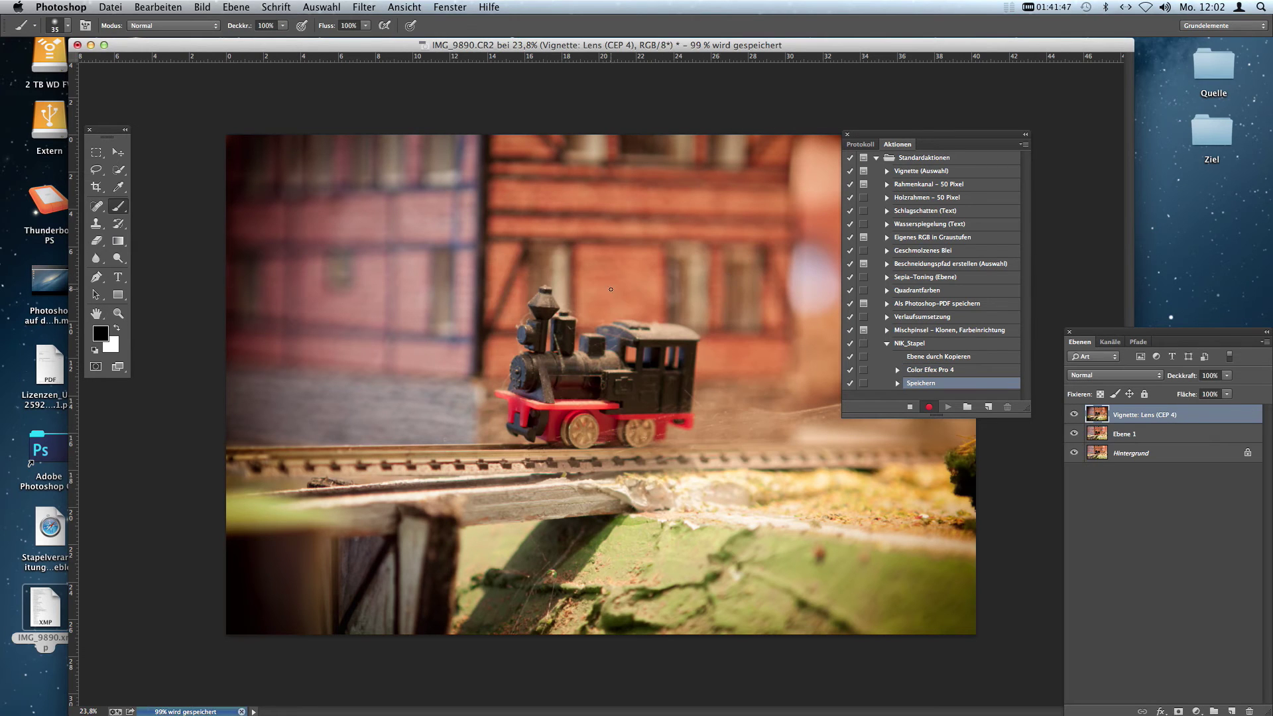
click(736, 252)
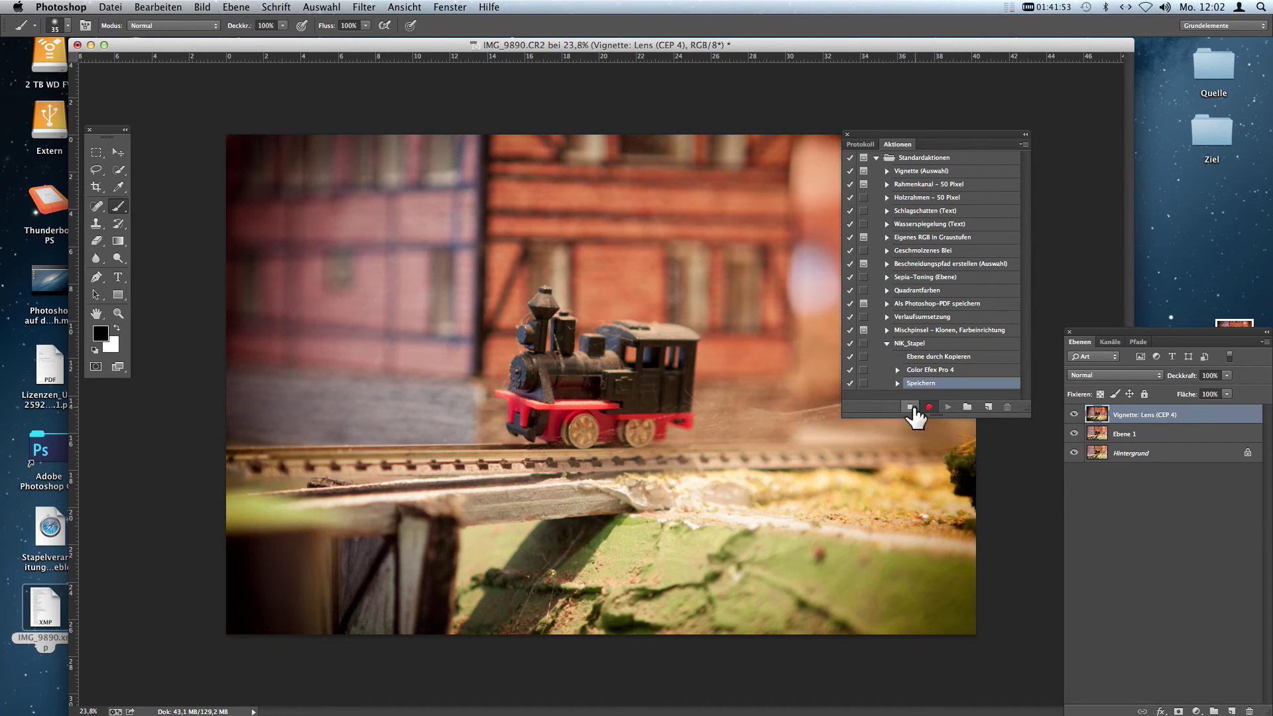
Stop recording, then collapse and select the NIK_Stapel action.
click(910, 407)
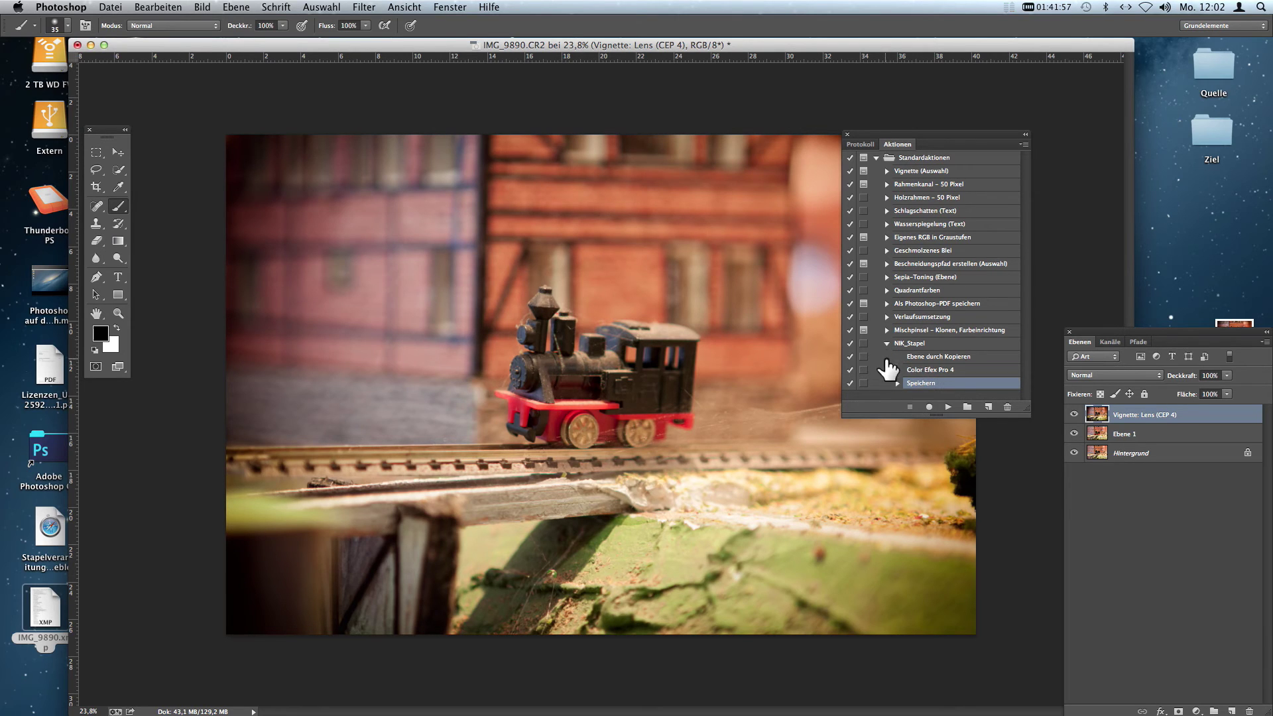
click(887, 344)
click(918, 346)
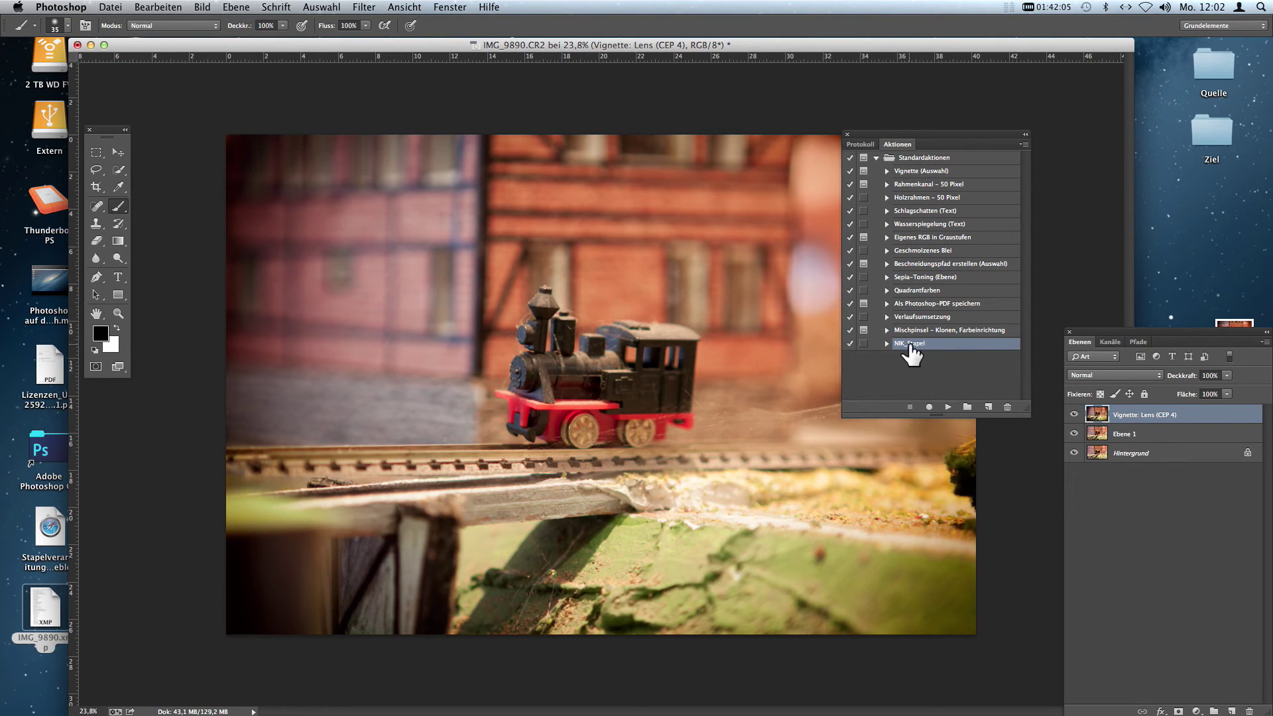
click(108, 7)
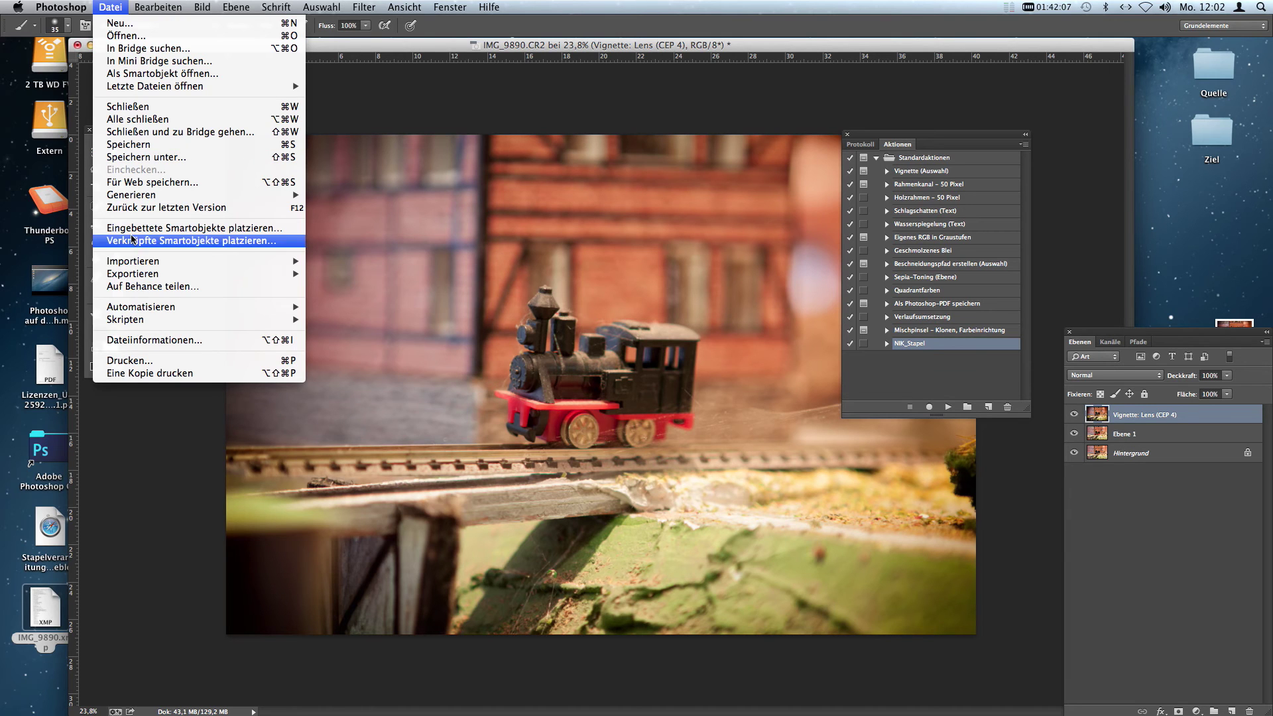
Open Stapelverarbeitung and keep NIK_Stapel as the action to run.
mouse_move(141, 306)
click(345, 307)
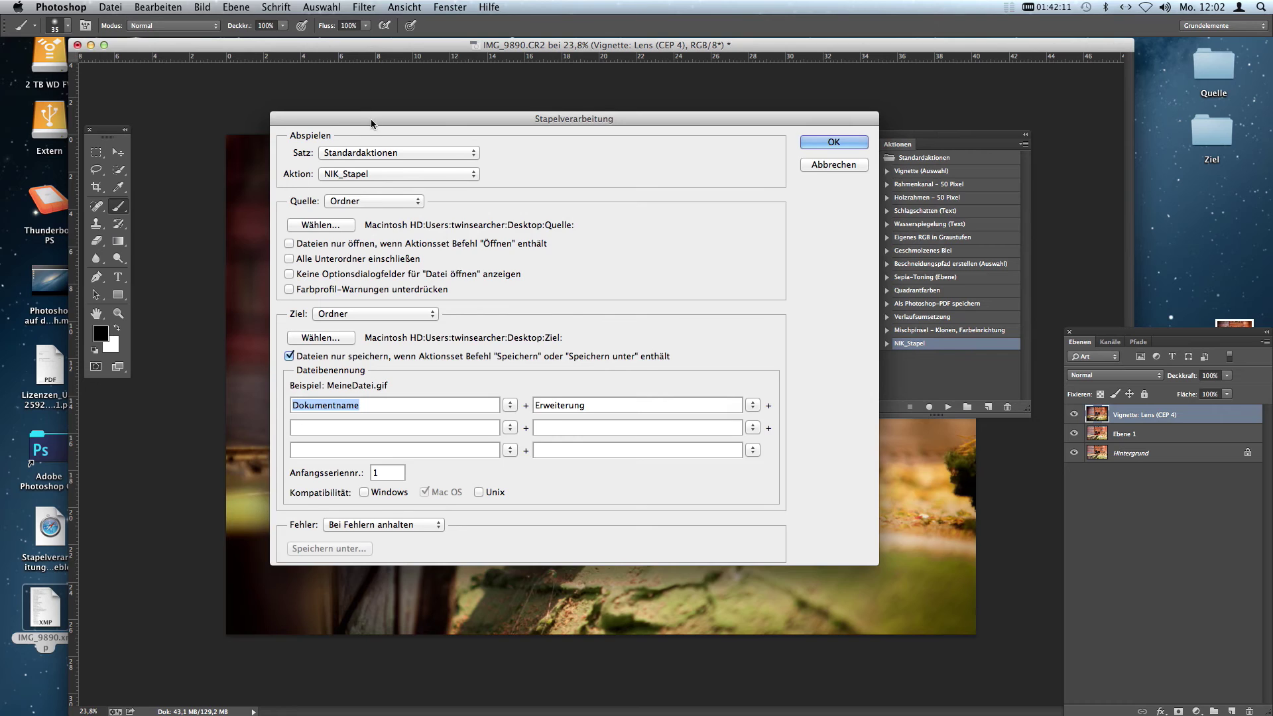
drag(371, 118, 427, 93)
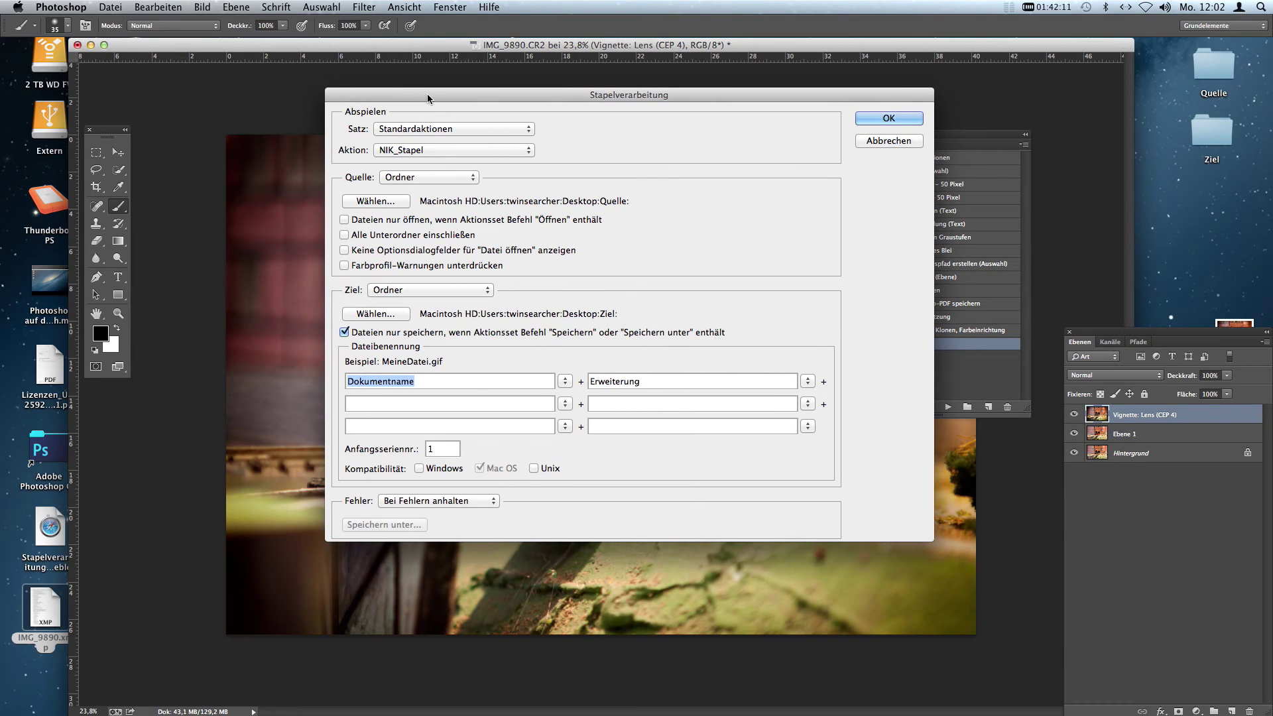
click(427, 149)
click(427, 150)
drag(738, 90, 616, 101)
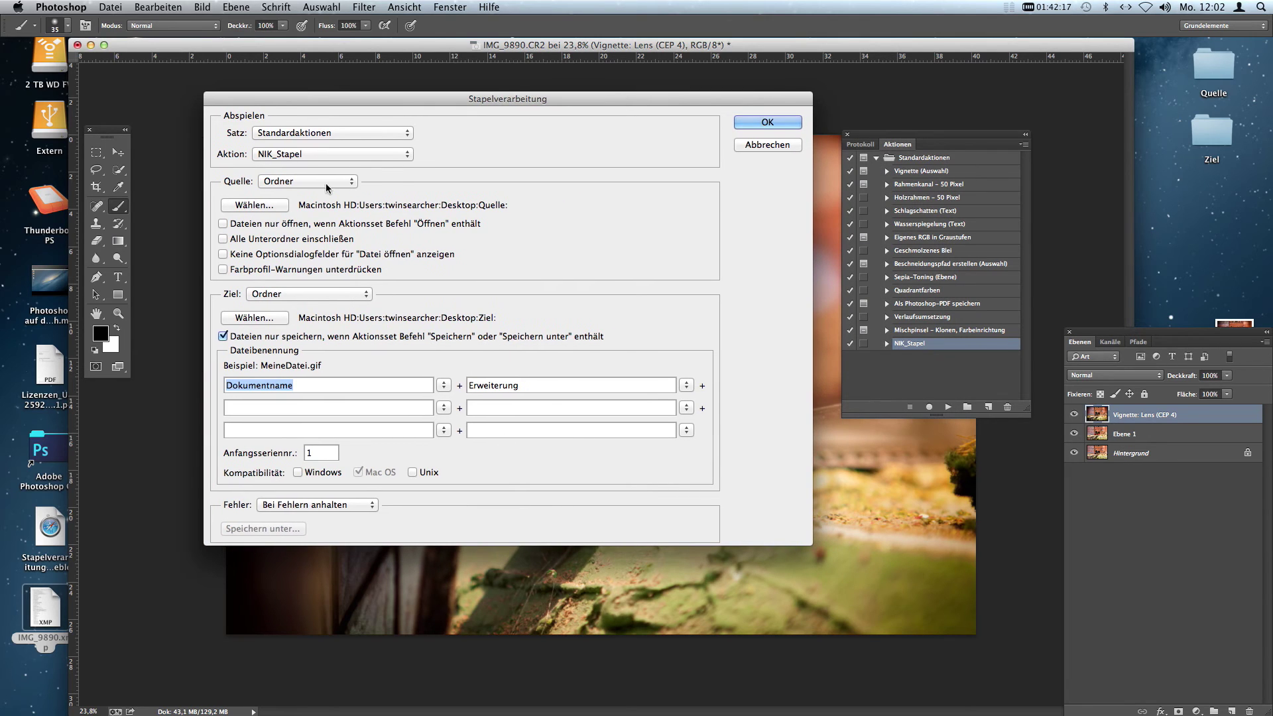
Set the desktop Quelle folder as source and Ziel as destination.
click(270, 205)
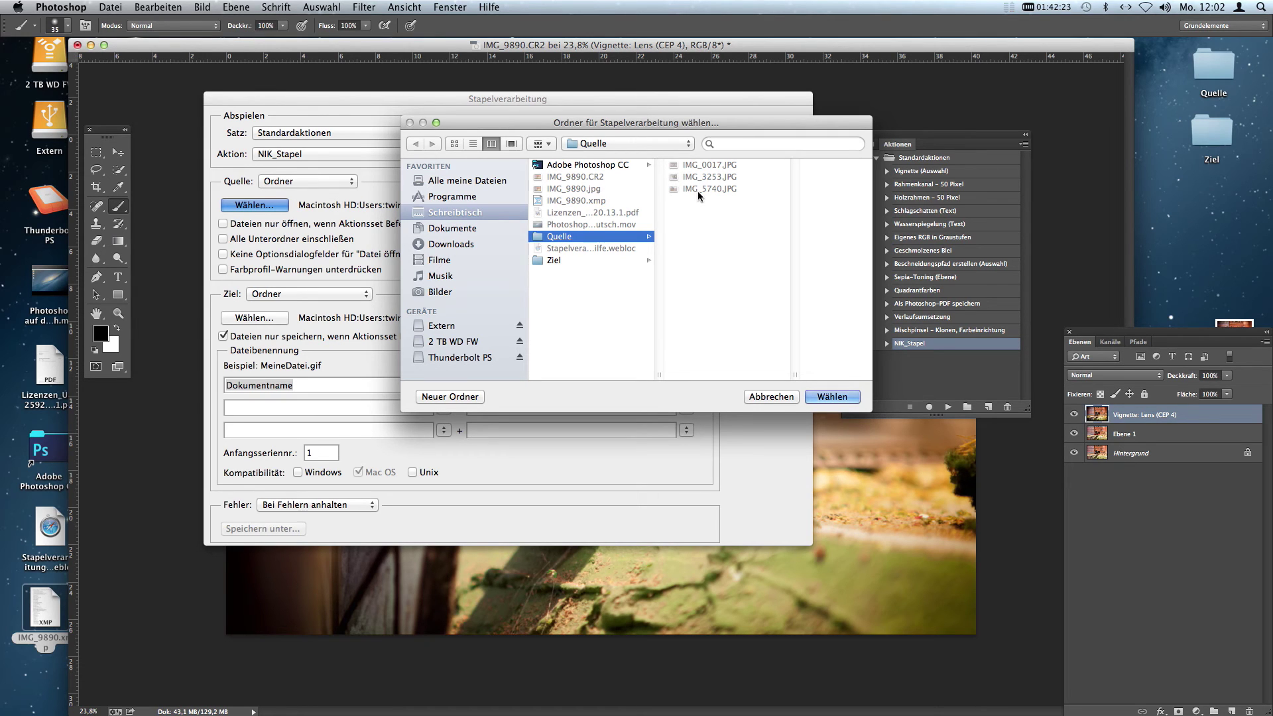
click(822, 398)
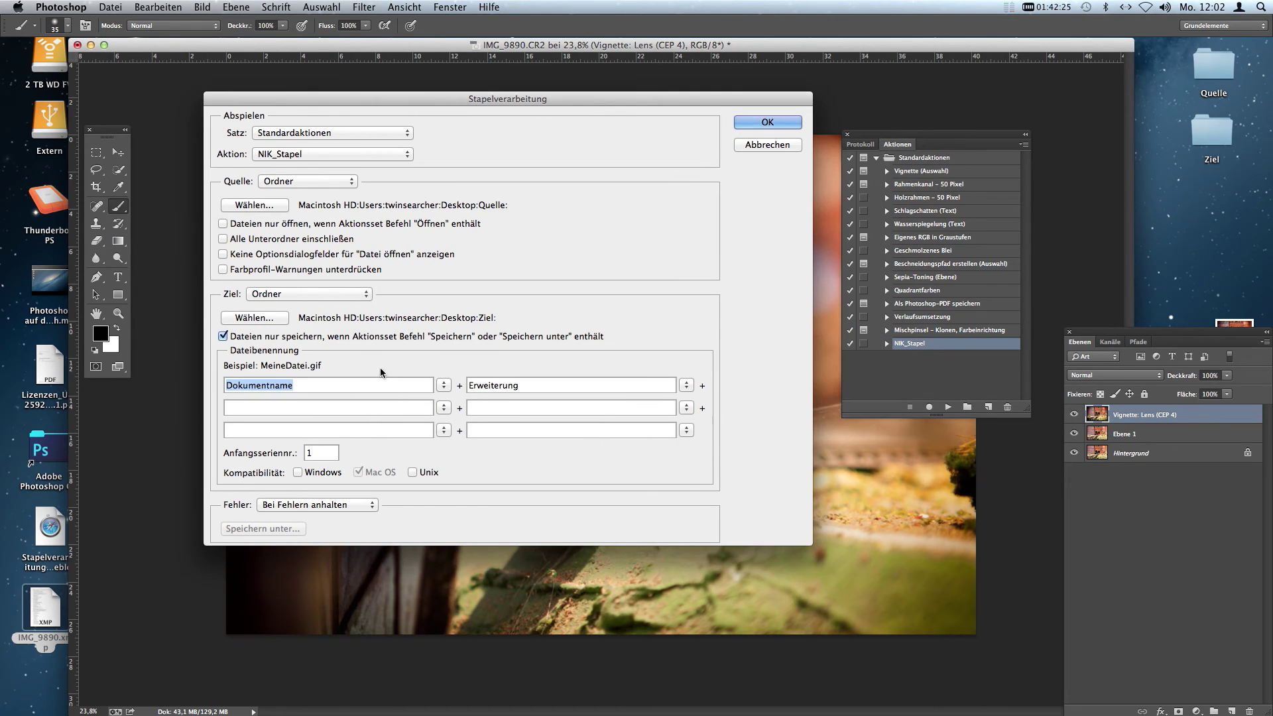
click(267, 319)
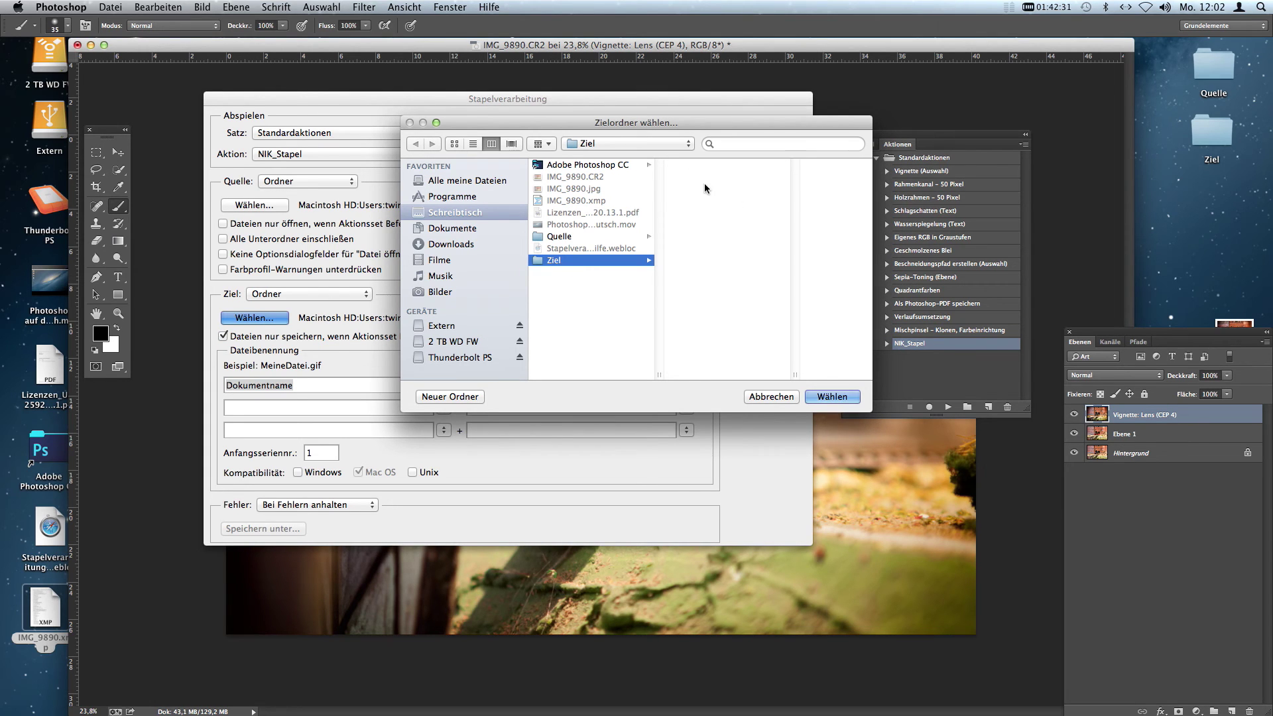
click(832, 397)
click(224, 336)
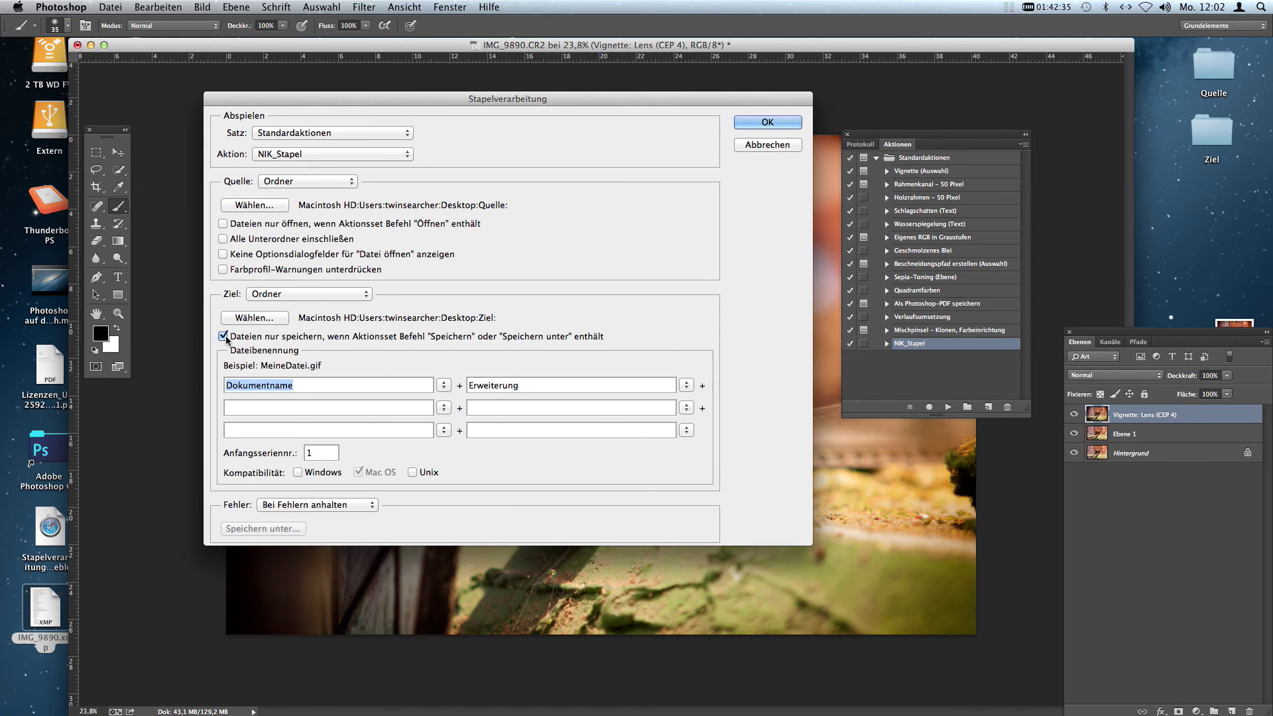
click(224, 336)
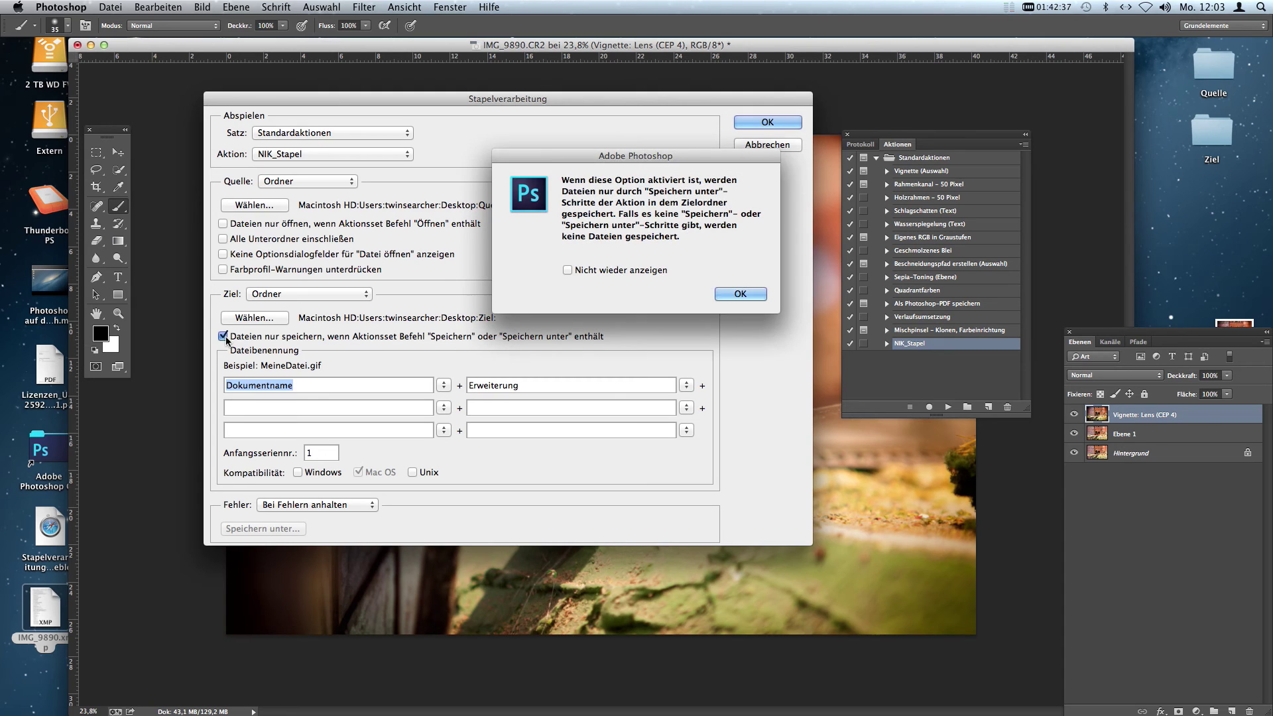
click(746, 299)
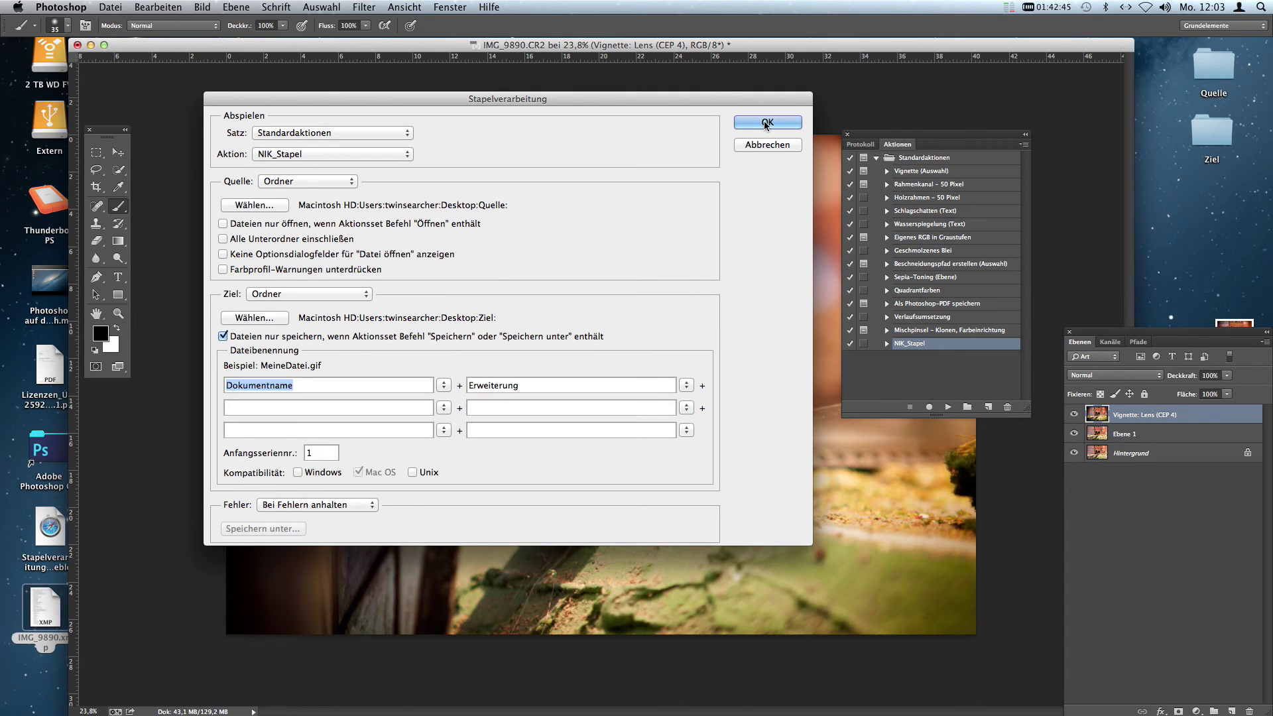
key(Return)
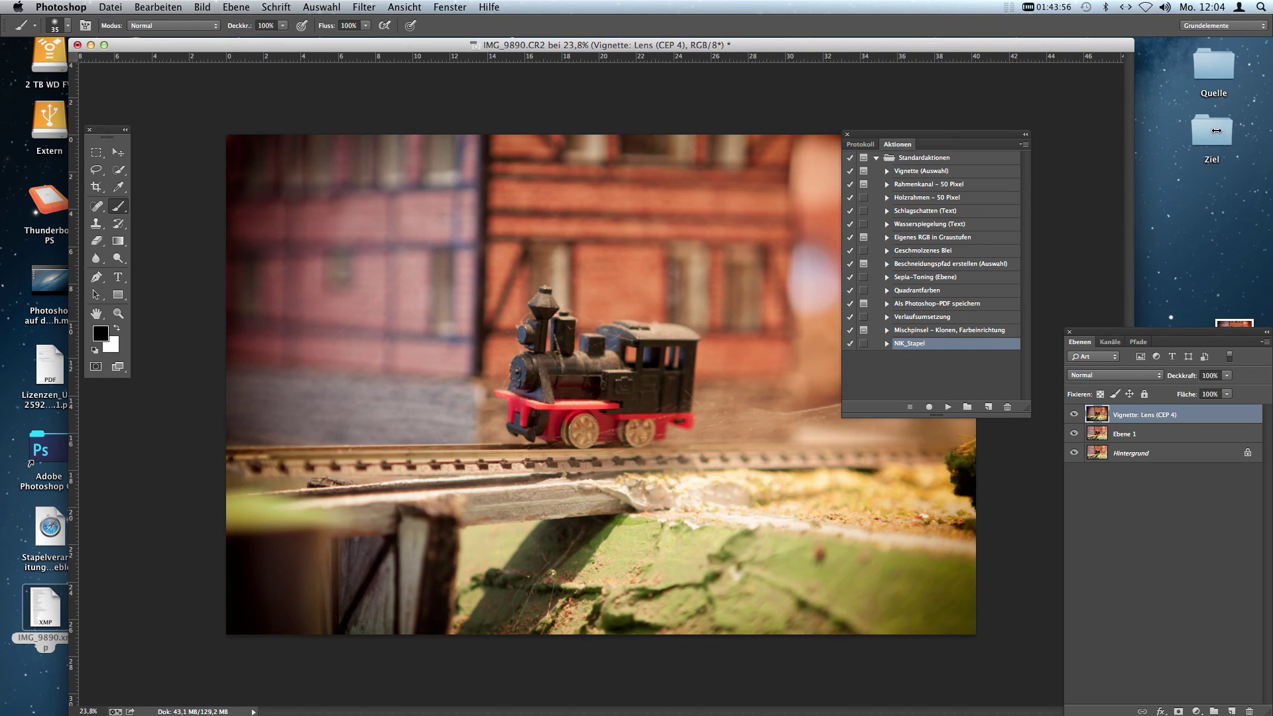
double_click(1211, 128)
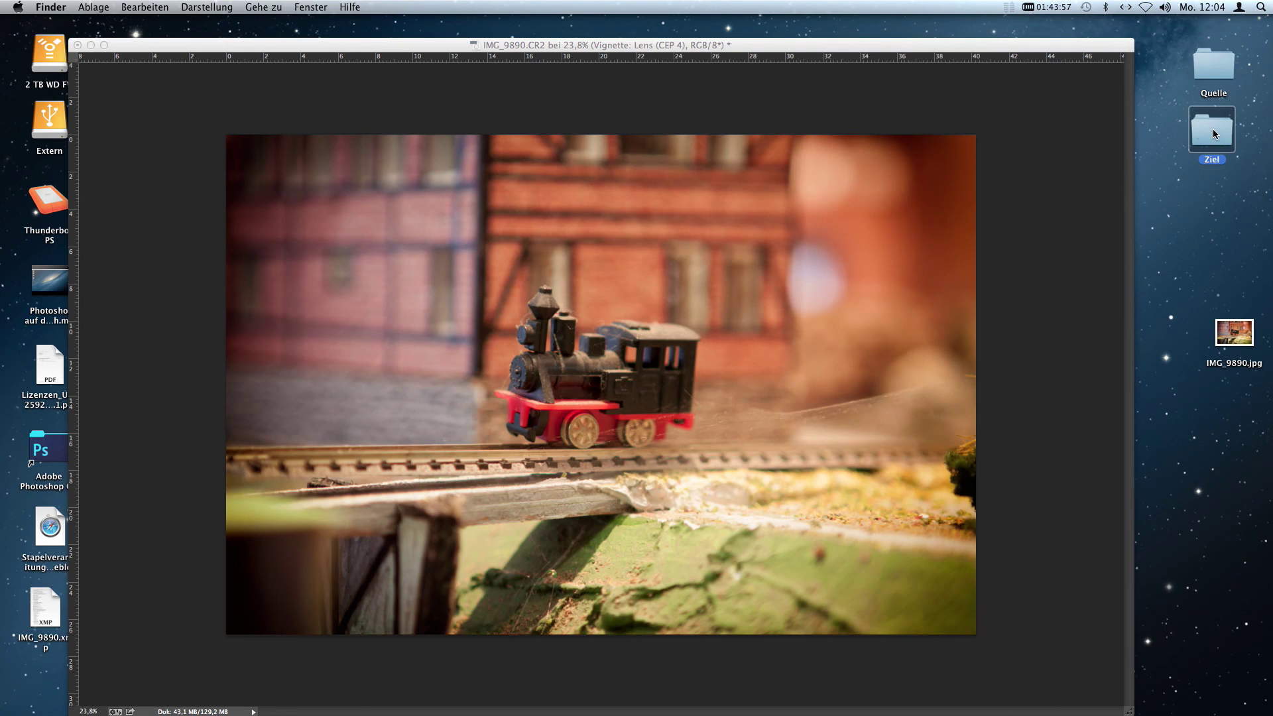
scroll(689, 280, right, 1)
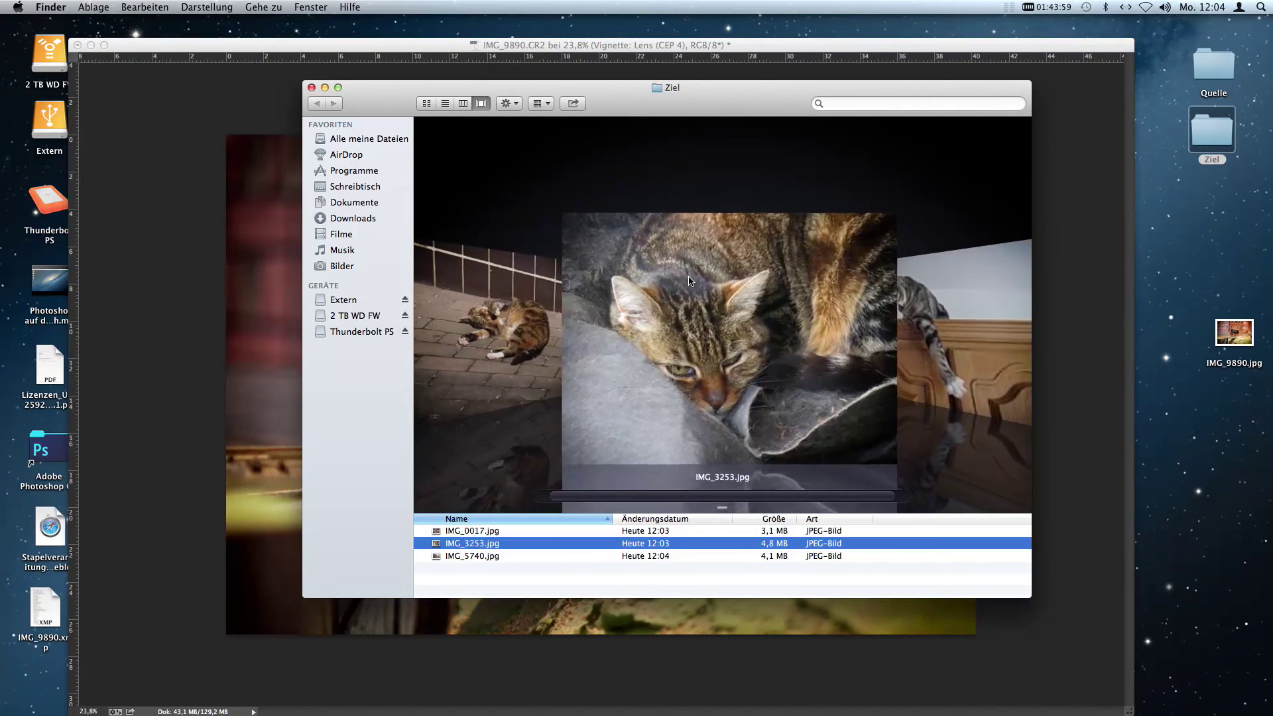
scroll(689, 280, right, 1)
scroll(689, 280, left, 2)
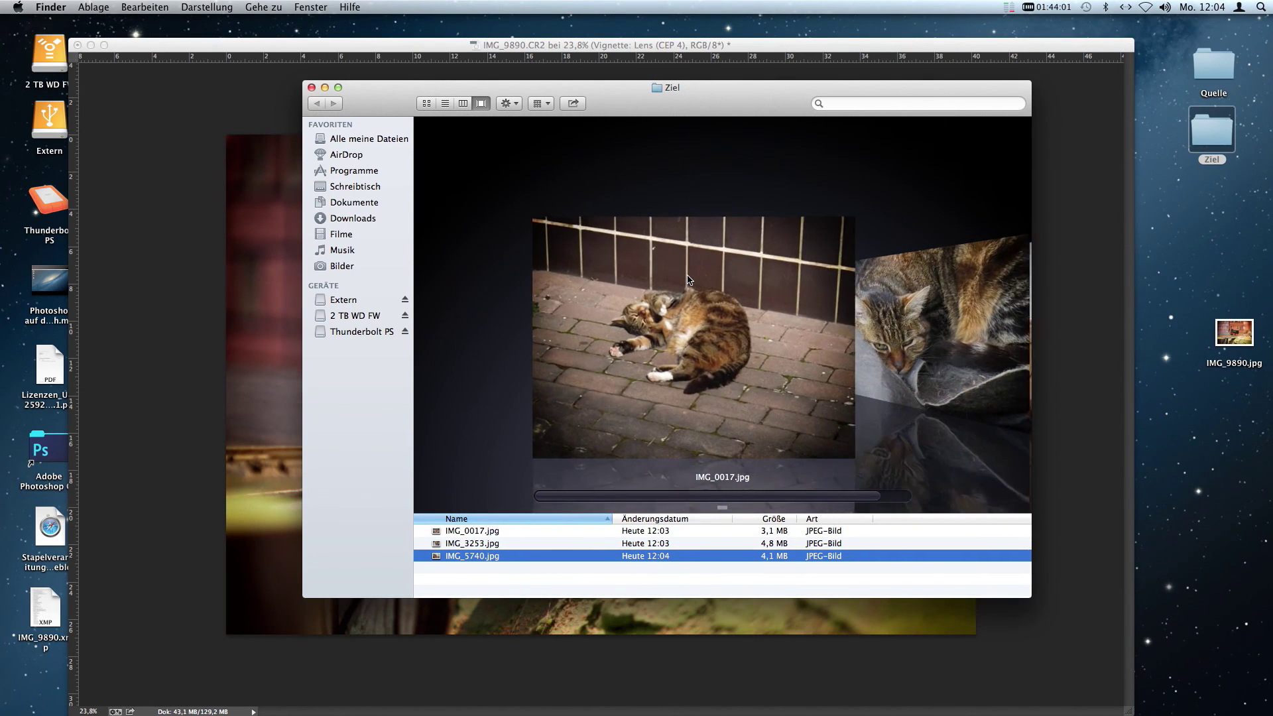
scroll(688, 279, right, 2)
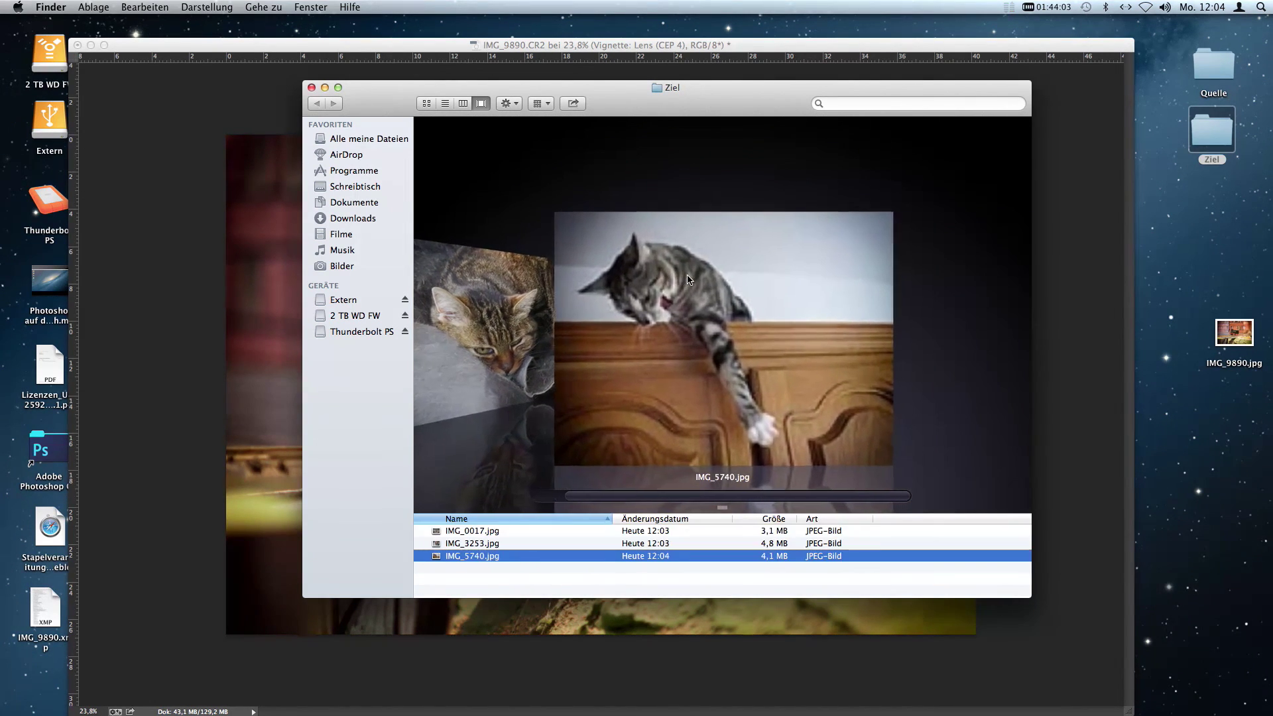
scroll(688, 280, left, 2)
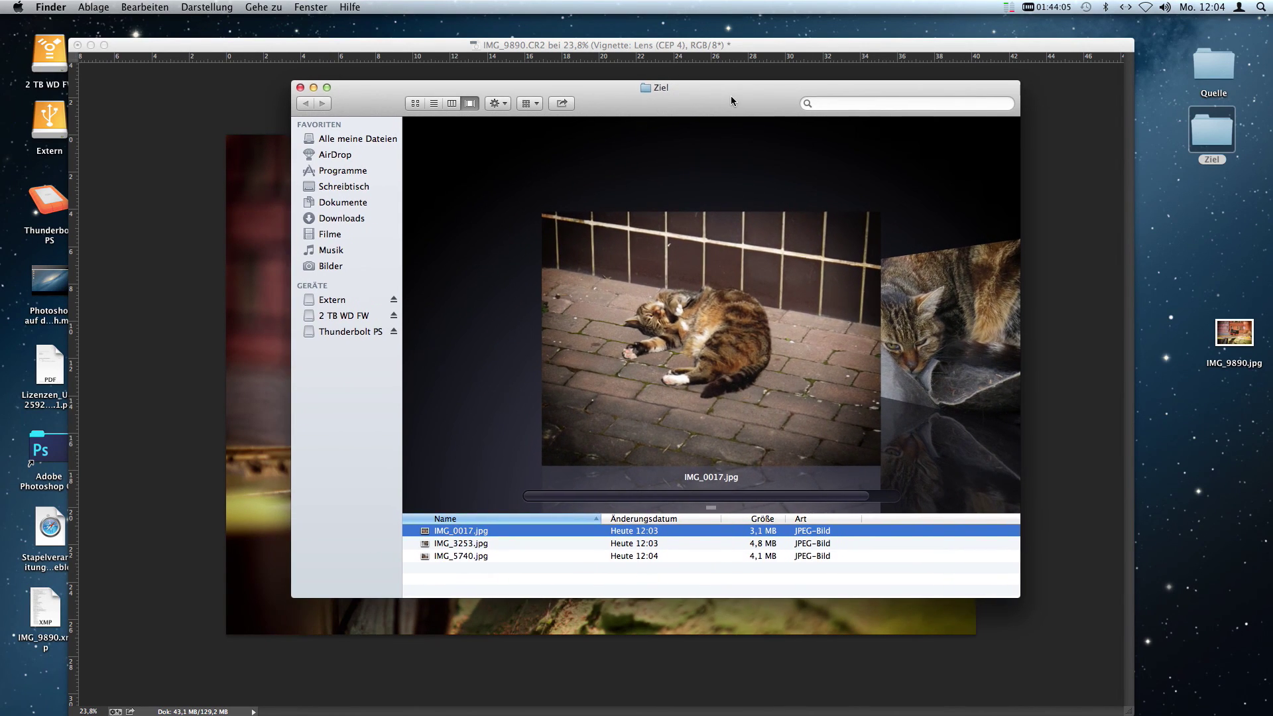
key(super+w)
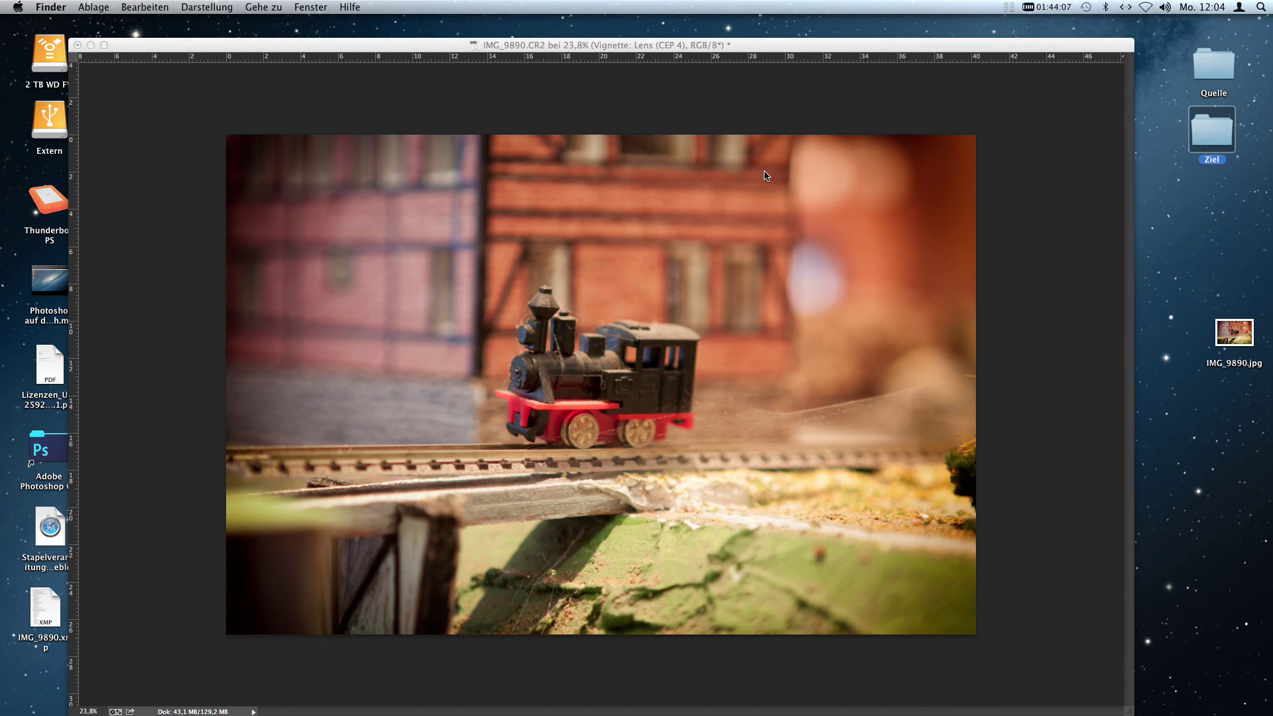